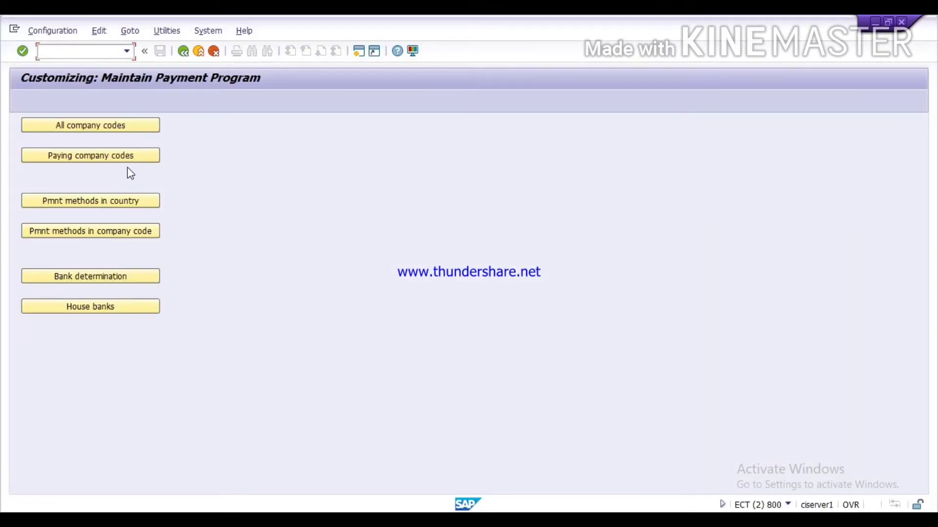
- Create a new entry under payment methods in company code for paying company code tata with payment method c
{"action": "left_click", "coordinate": [122, 235]}
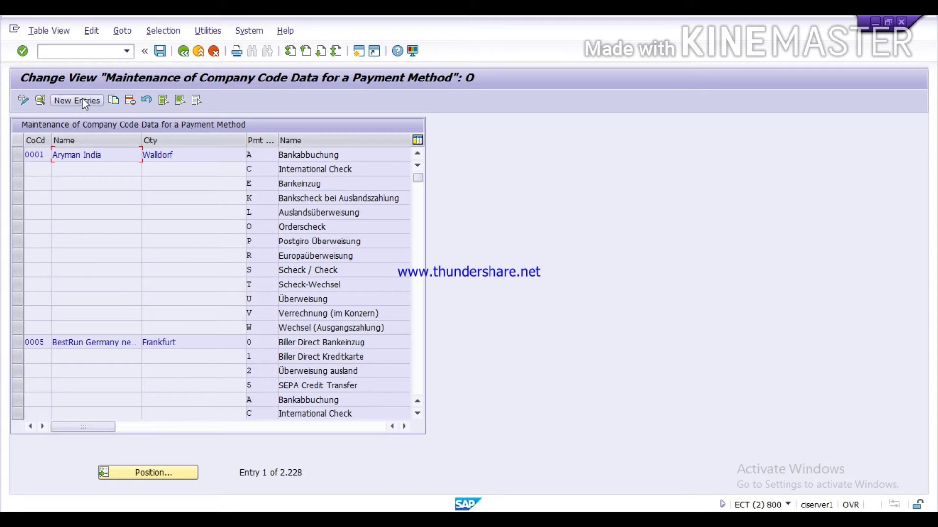
{"action": "left_click", "coordinate": [83, 100]}
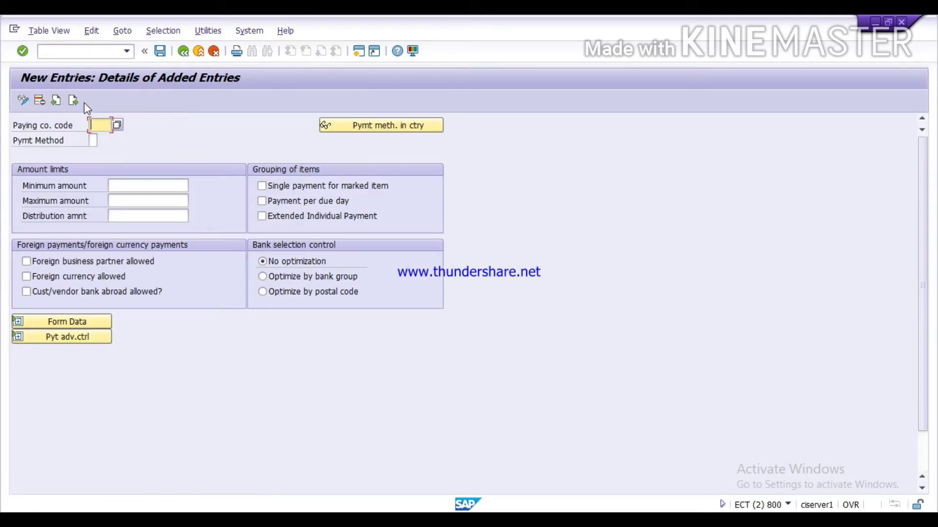
{"action": "type", "text": "tata"}
{"action": "left_click", "coordinate": [92, 140]}
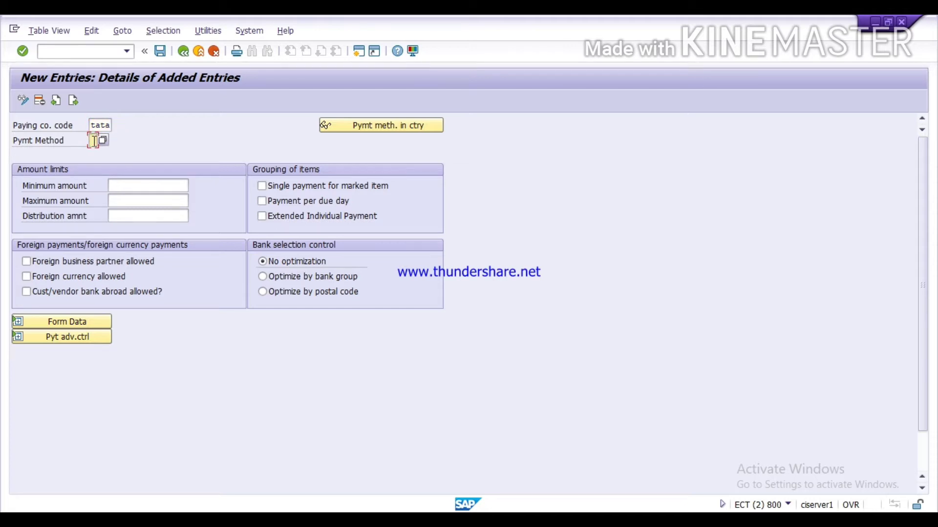
{"action": "type", "text": "c"}
{"action": "left_click", "coordinate": [119, 143]}
{"action": "left_click", "coordinate": [131, 210]}
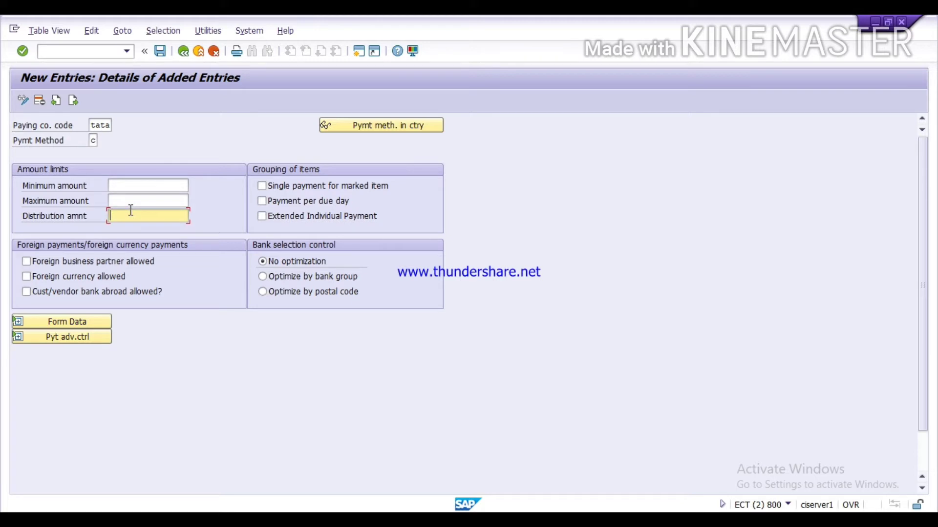
{"action": "left_click", "coordinate": [143, 184]}
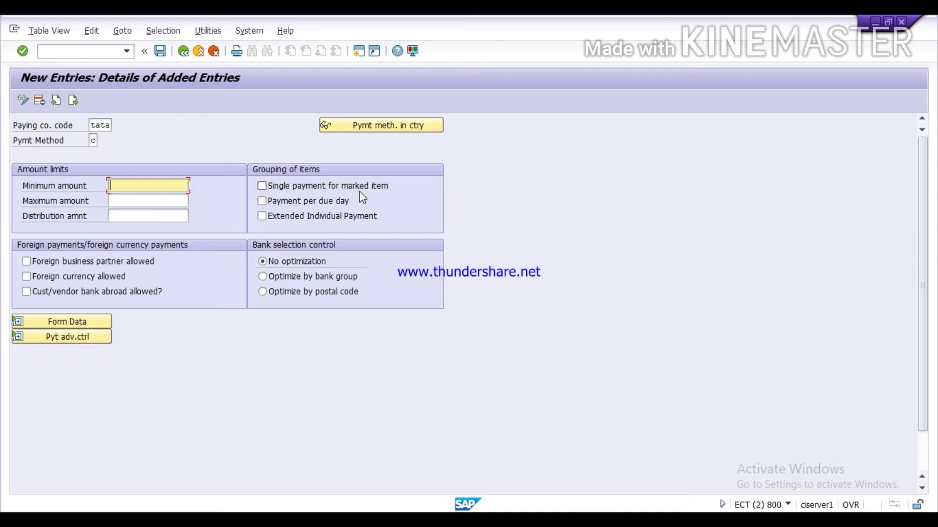
{"action": "left_click", "coordinate": [262, 187]}
{"action": "left_click", "coordinate": [262, 189]}
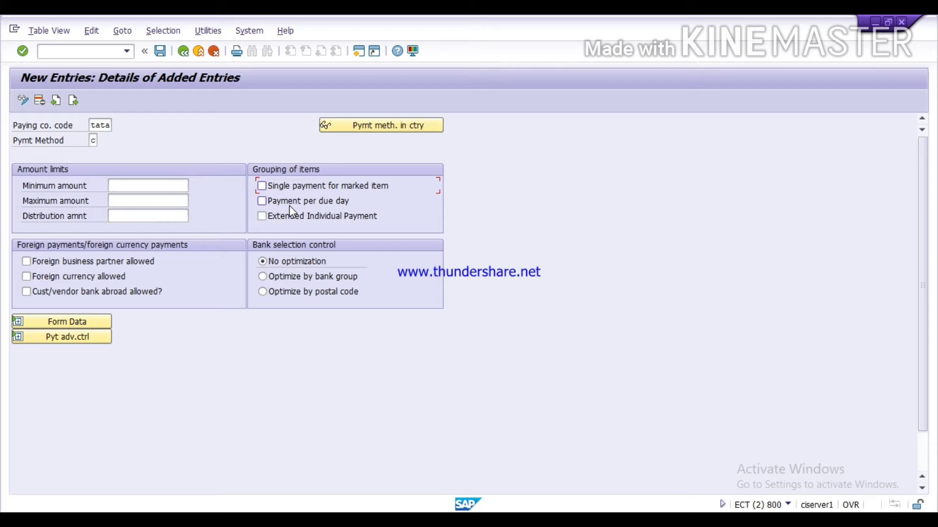
{"action": "left_click", "coordinate": [264, 204]}
{"action": "left_click", "coordinate": [264, 204]}
- Enable Extended Individual Payment and assign the SAPscript form f110_in_check as the form for the payment medium
{"action": "left_click", "coordinate": [263, 216]}
{"action": "left_click", "coordinate": [49, 325]}
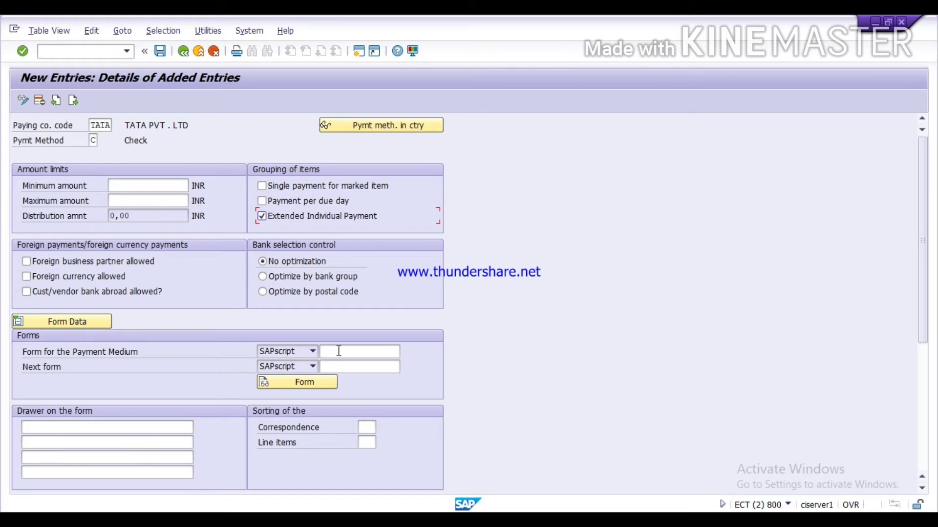
{"action": "left_click", "coordinate": [339, 352]}
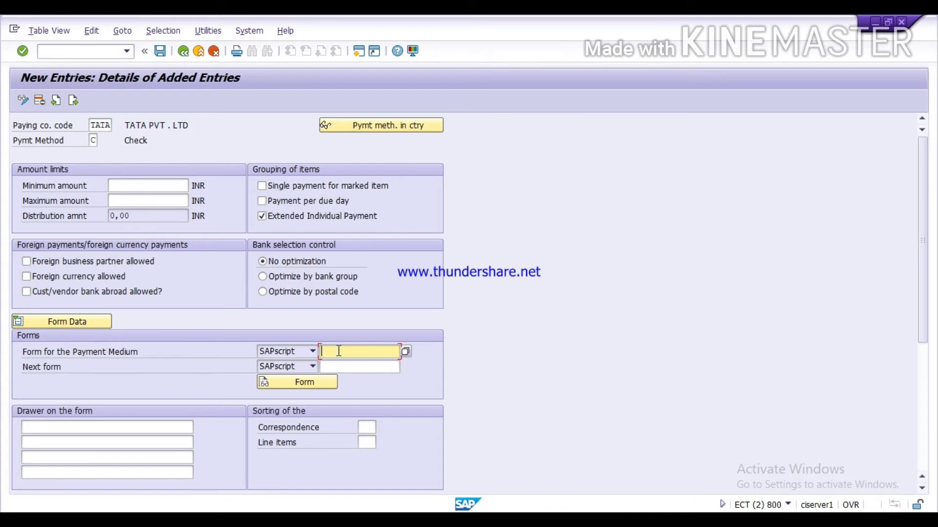
{"action": "type", "text": "f"}
{"action": "key", "text": "Down"}
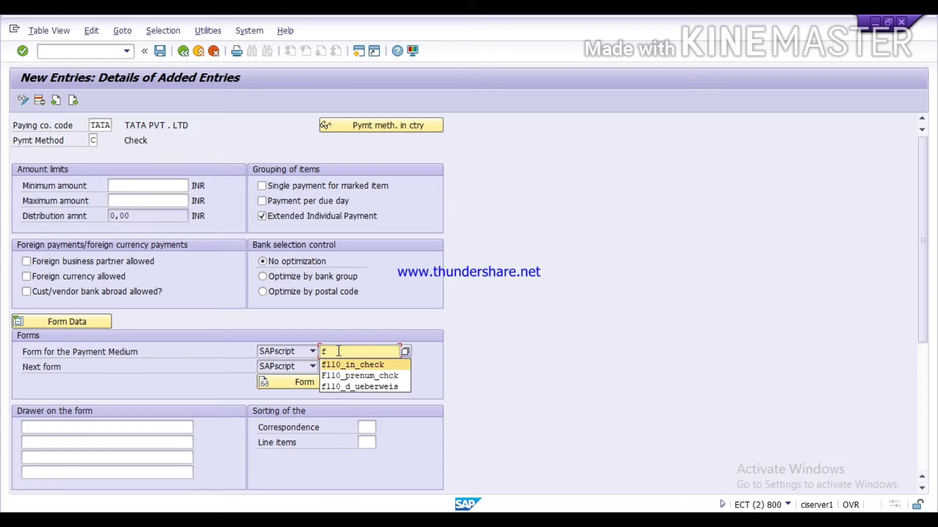
{"action": "key", "text": "Return"}
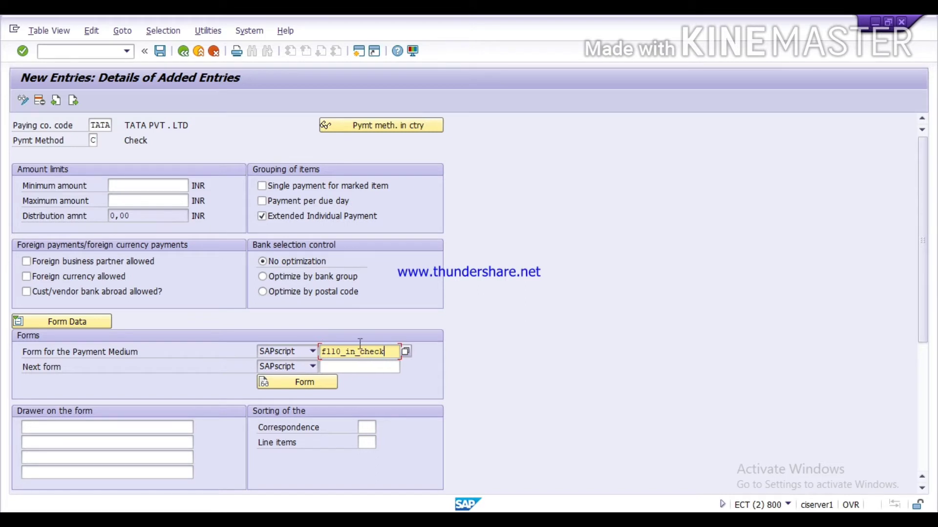
{"action": "left_click", "coordinate": [161, 52]}
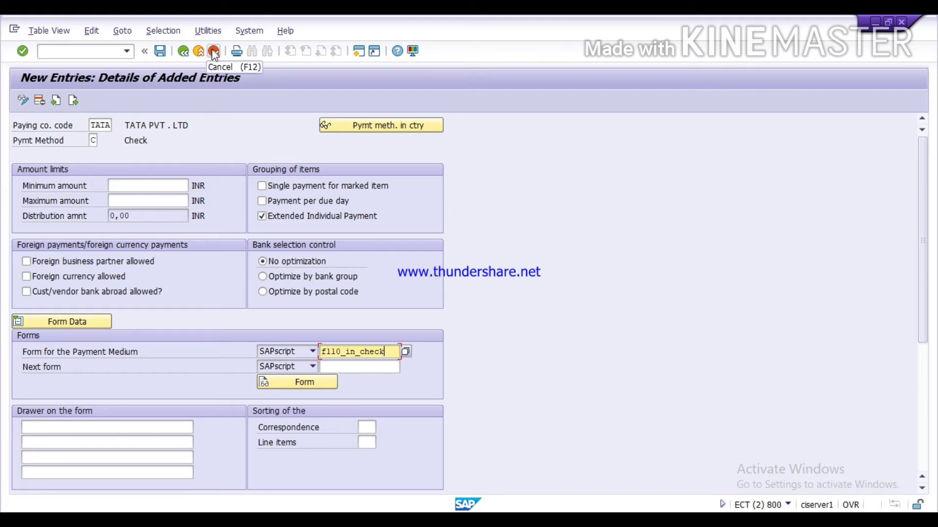
- Switch to the PowerPoint slide show and read the APP configuration slide on payment method and bank determination
{"action": "key", "text": "alt+Tab"}
{"action": "key", "text": "alt+Tab"}
{"action": "key", "text": "alt+Tab"}
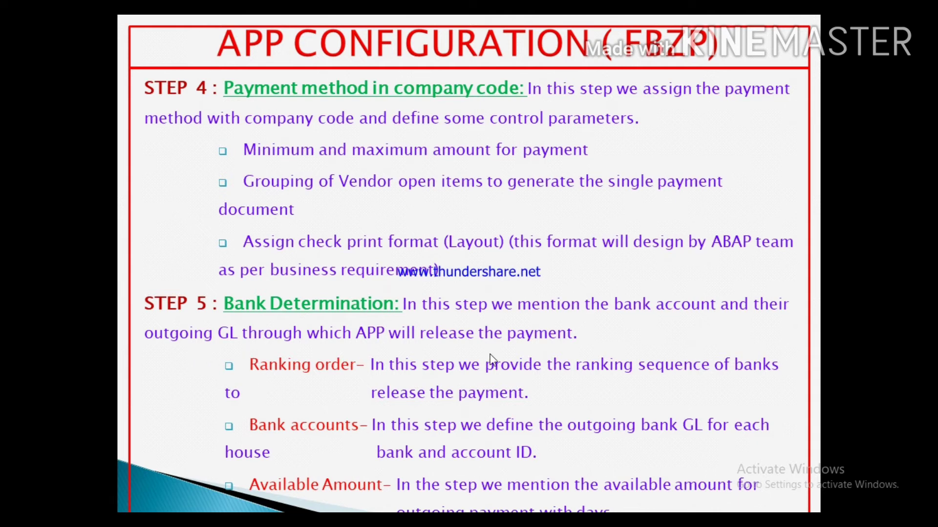
- Switch to the SAP session showing Customizing: Execute Project and start transaction fbzp there
{"action": "key", "text": "alt+Tab"}
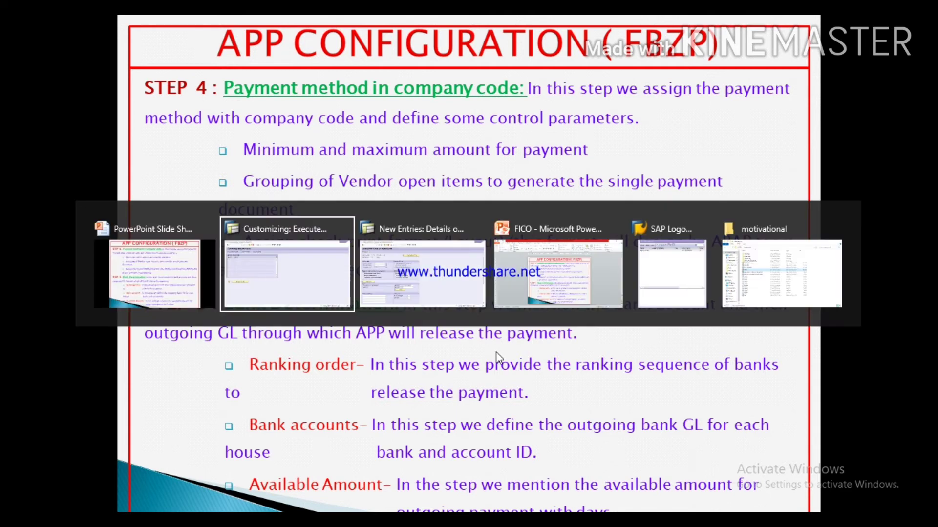
{"action": "key", "text": "alt+Tab"}
{"action": "key", "text": "alt+Tab"}
{"action": "key", "text": "alt+Tab"}
{"action": "key", "text": "alt+Tab"}
{"action": "key", "text": "alt+Tab"}
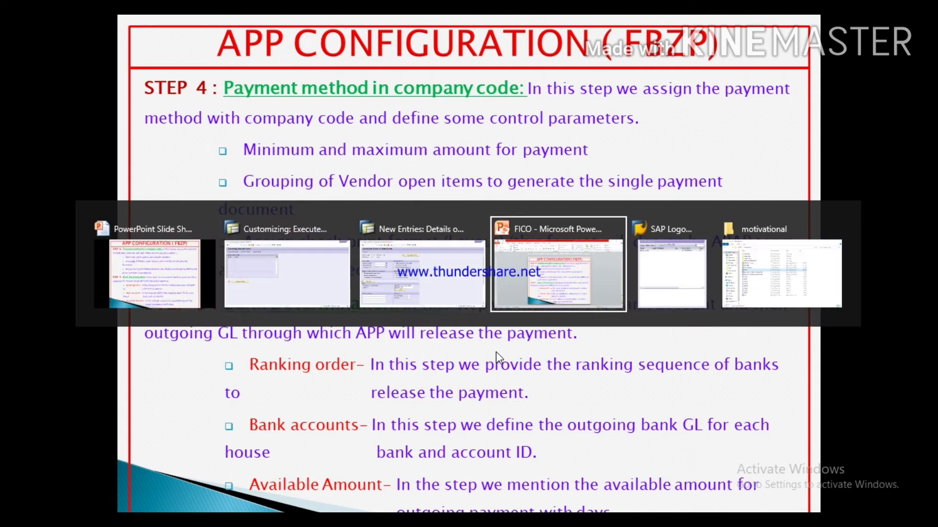
{"action": "key", "text": "alt+Tab"}
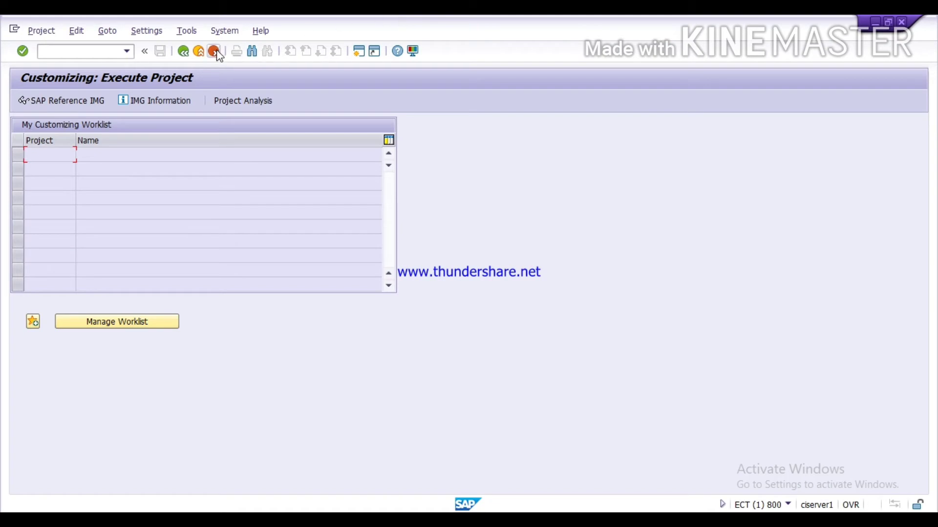
{"action": "left_click", "coordinate": [215, 51]}
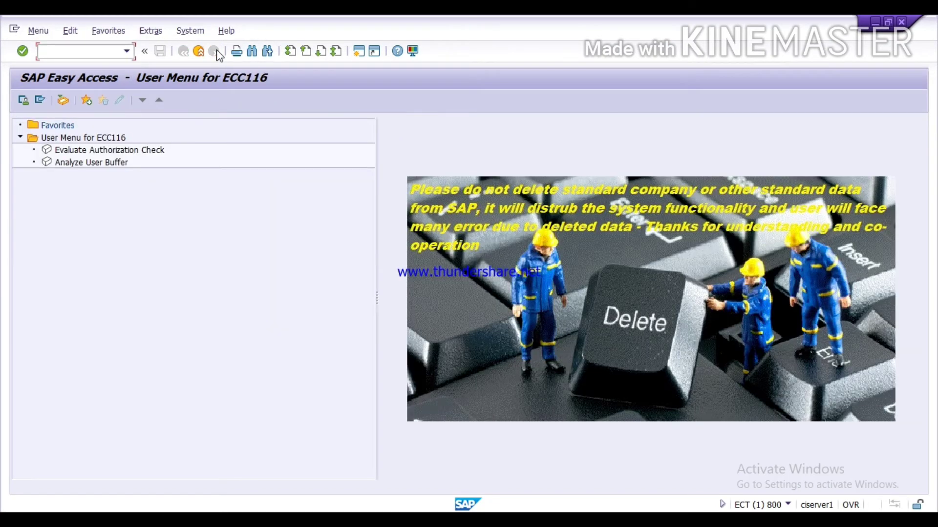
{"action": "left_click", "coordinate": [111, 51]}
{"action": "type", "text": "fbzp"}
{"action": "key", "text": "Return"}
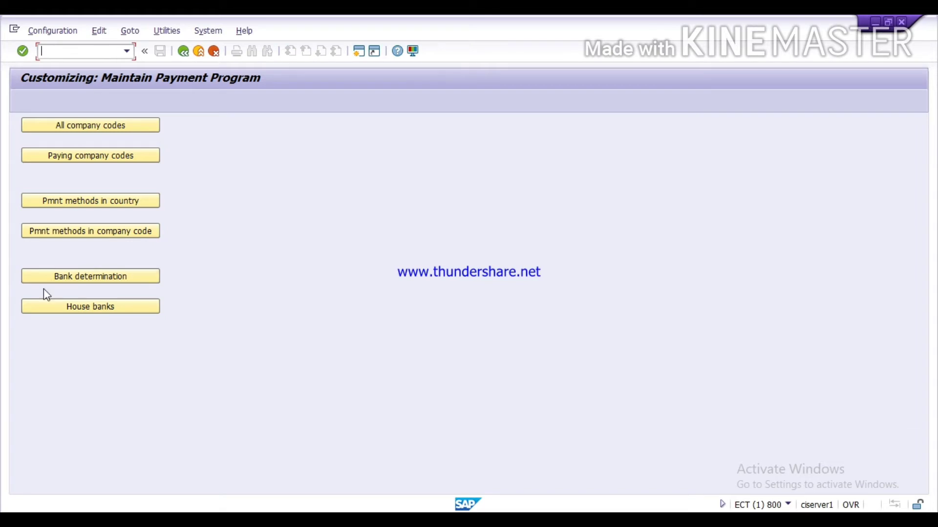
- In bank determination, find paying company code tata and open its ranking order
{"action": "left_click", "coordinate": [75, 276]}
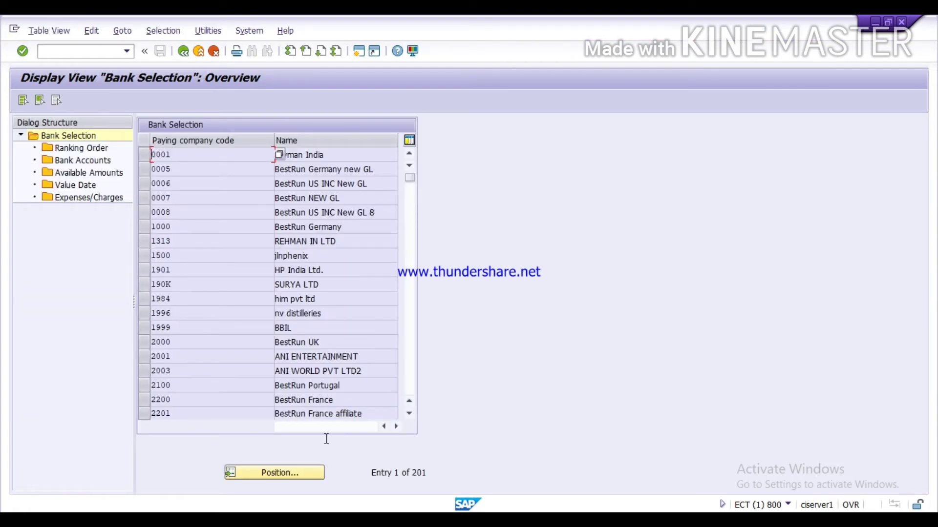
{"action": "left_click", "coordinate": [286, 473]}
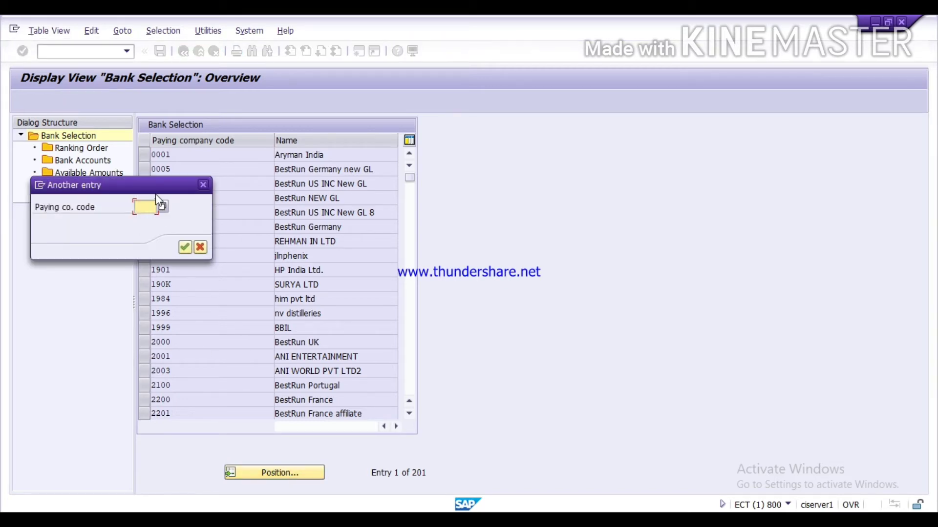
{"action": "type", "text": "tata"}
{"action": "key", "text": "Return"}
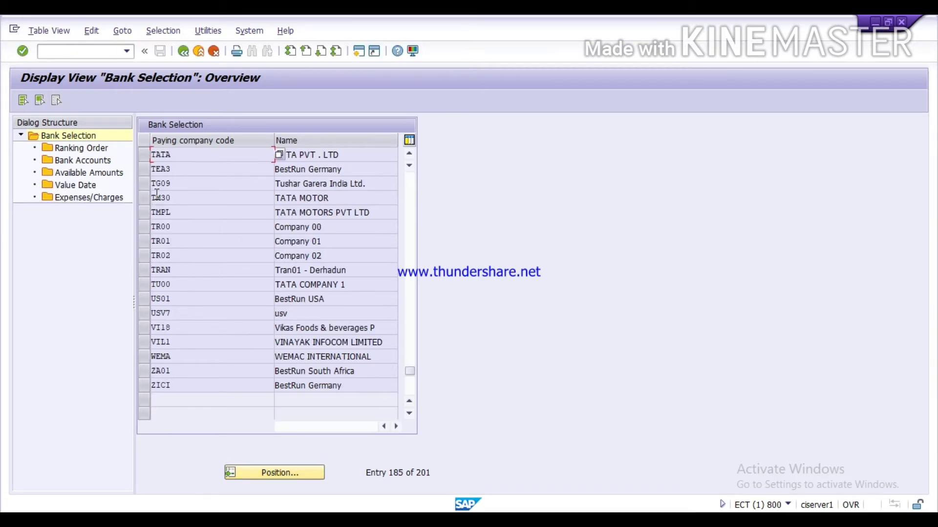
{"action": "left_click", "coordinate": [147, 160]}
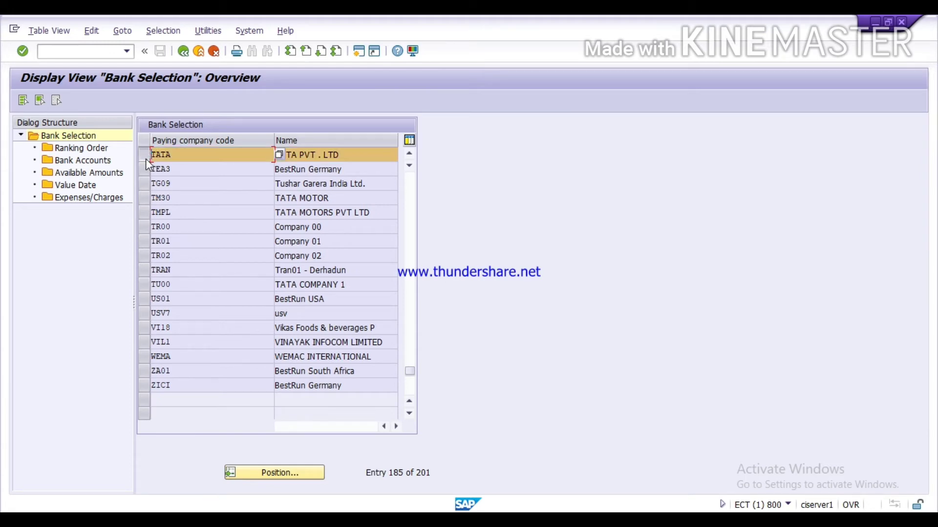
{"action": "left_click", "coordinate": [76, 148]}
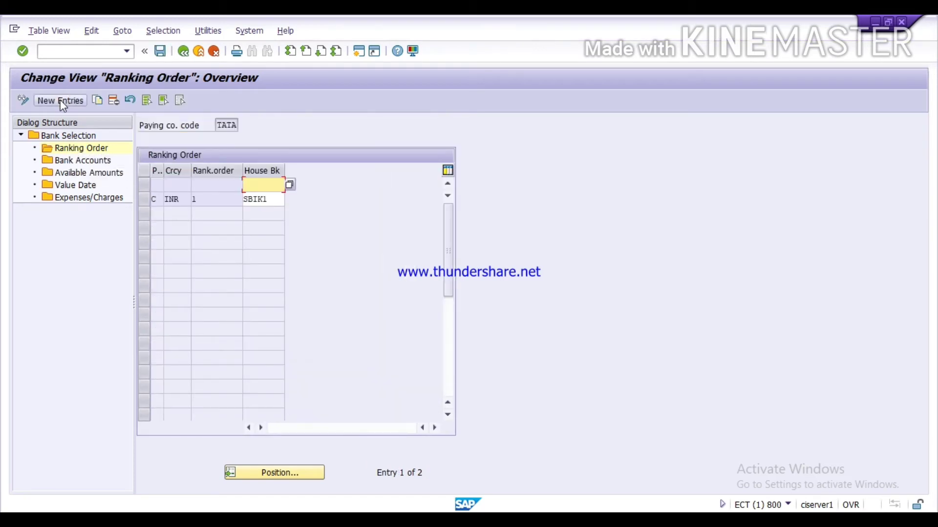
- Add a ranking order entry with payment method c, currency inr, ranking order 1 and house bank SBIK1
{"action": "left_click", "coordinate": [60, 100]}
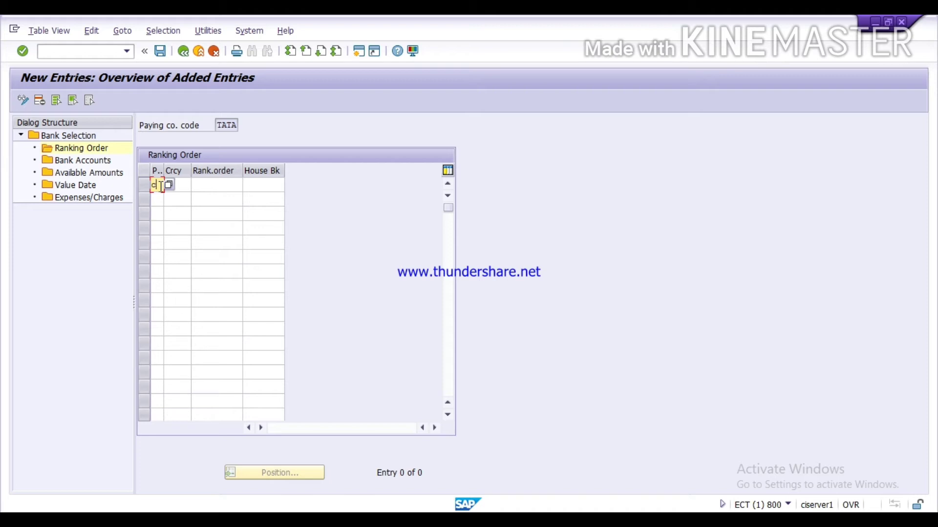
{"action": "key", "text": "Tab"}
{"action": "type", "text": "i"}
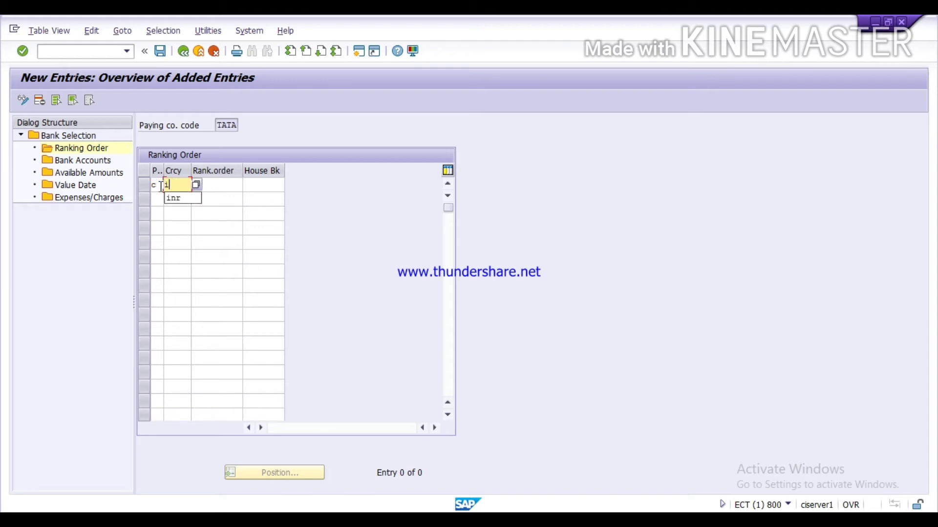
{"action": "type", "text": "nr"}
{"action": "key", "text": "Tab"}
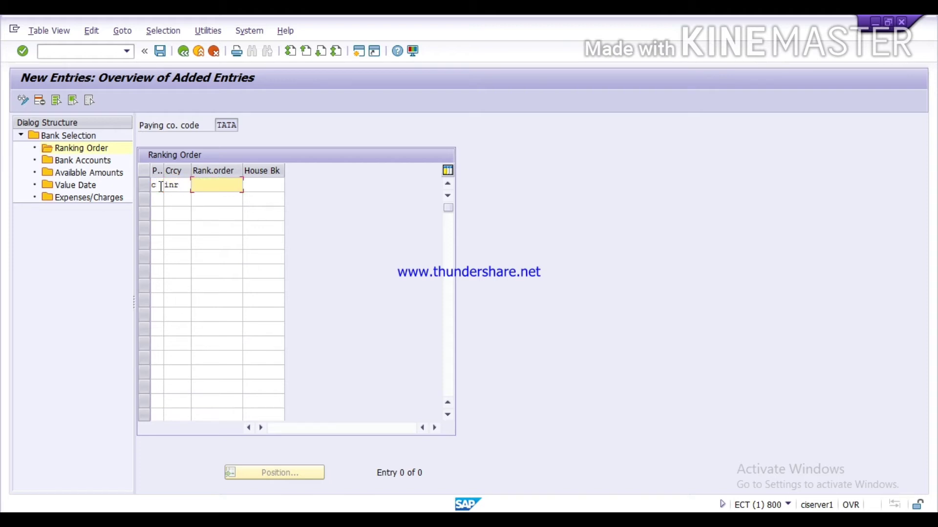
{"action": "type", "text": "1"}
{"action": "key", "text": "Tab"}
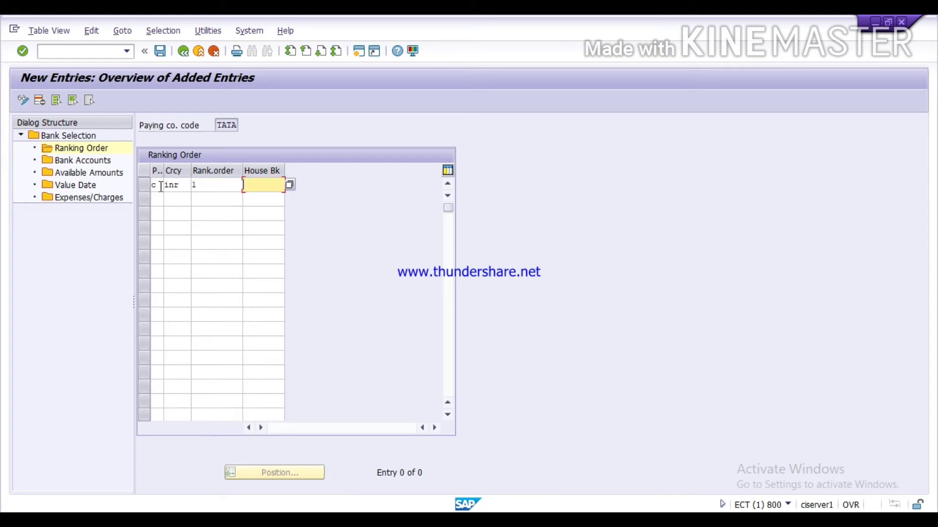
{"action": "left_click", "coordinate": [169, 186]}
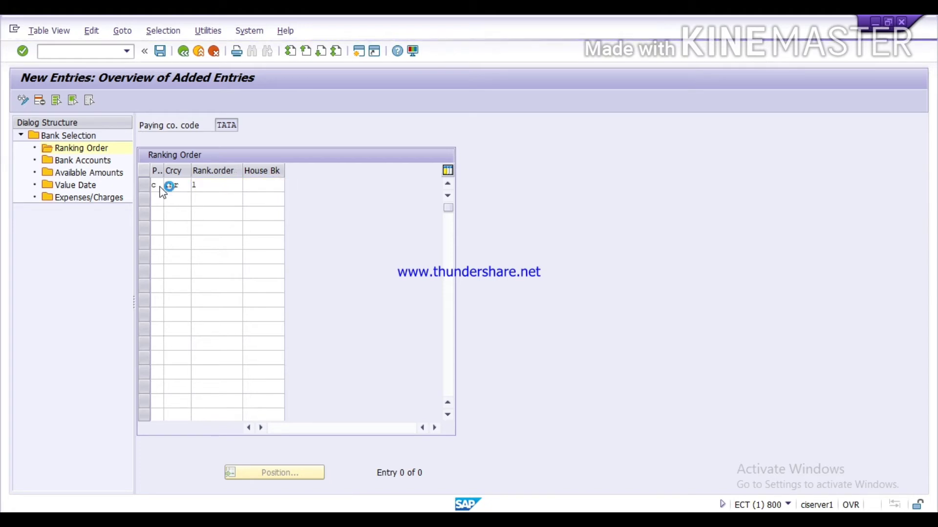
{"action": "key", "text": "F4"}
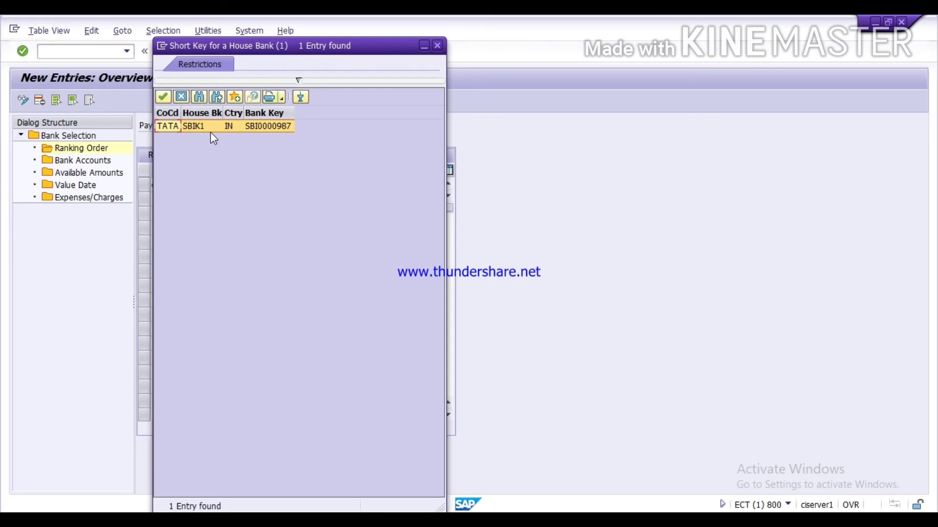
{"action": "double_click", "coordinate": [212, 127]}
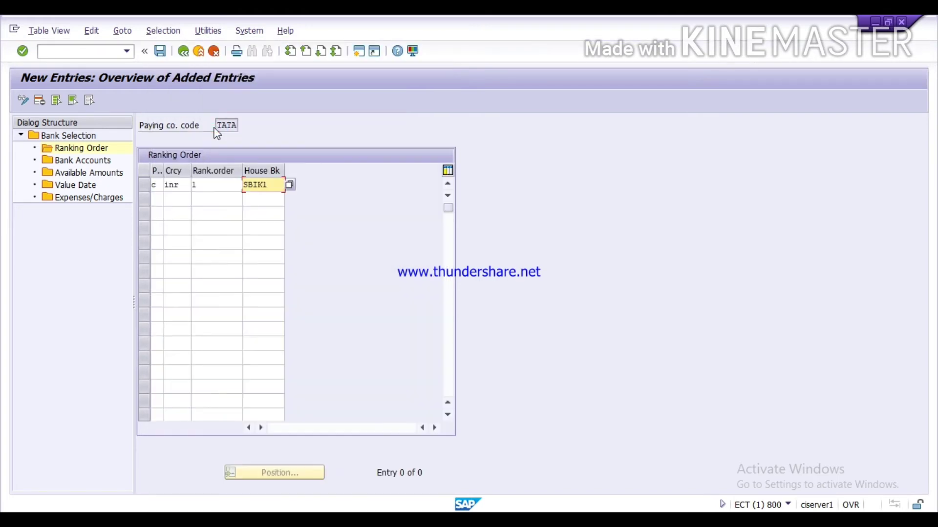
{"action": "left_click", "coordinate": [272, 183]}
{"action": "left_click", "coordinate": [202, 186]}
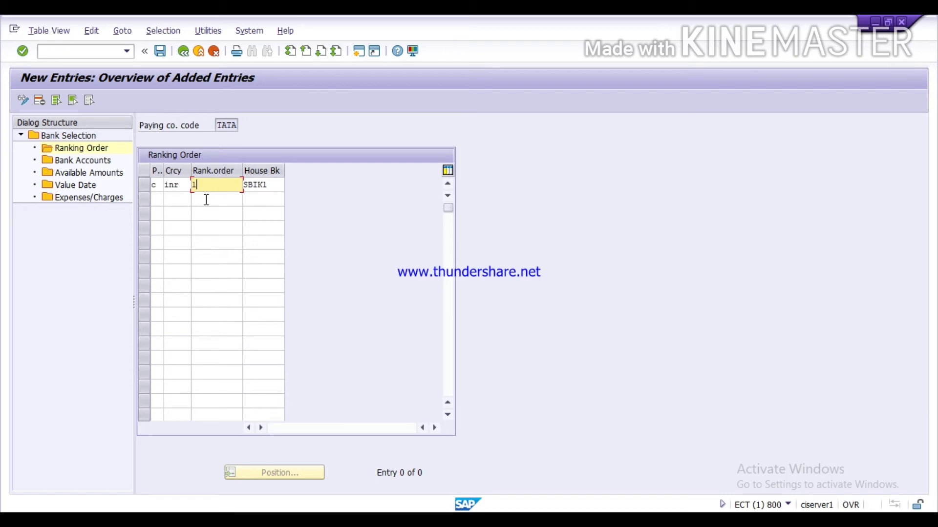
{"action": "left_click", "coordinate": [206, 199]}
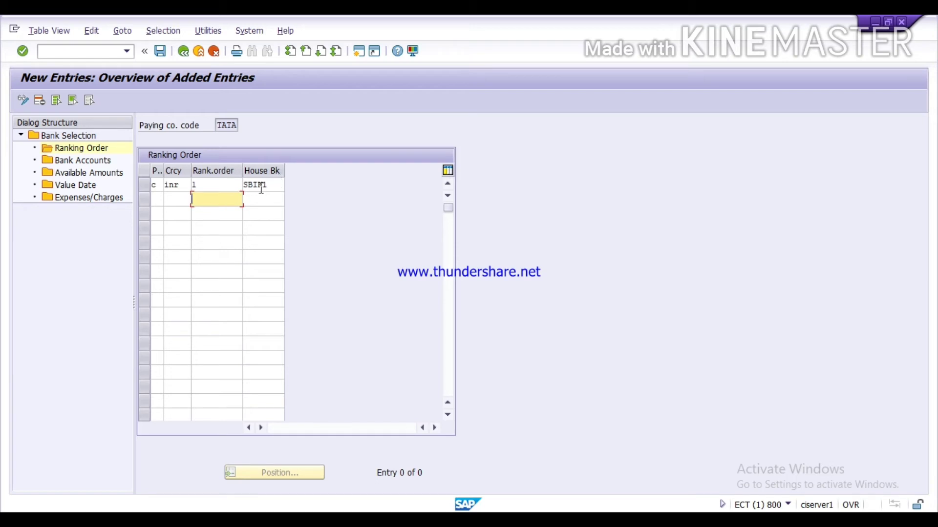
{"action": "left_click", "coordinate": [157, 200]}
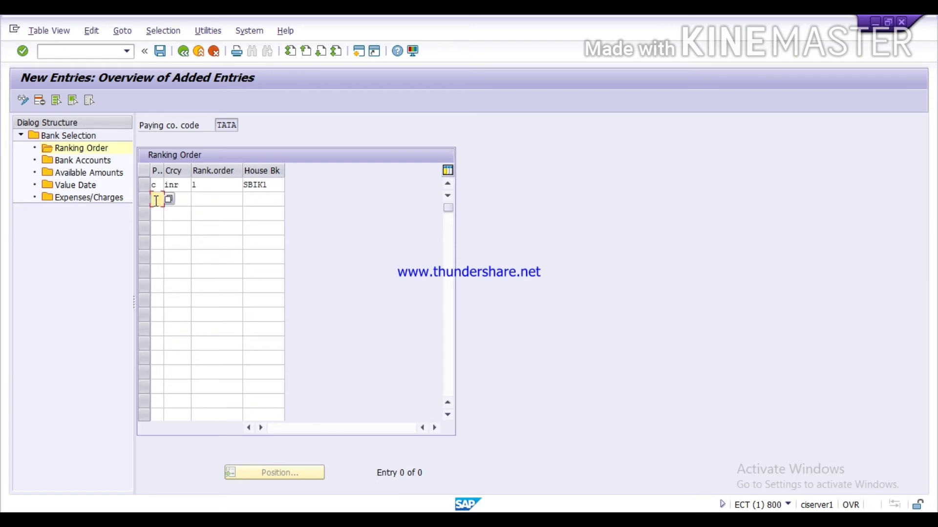
{"action": "type", "text": "n"}
{"action": "left_click", "coordinate": [158, 214]}
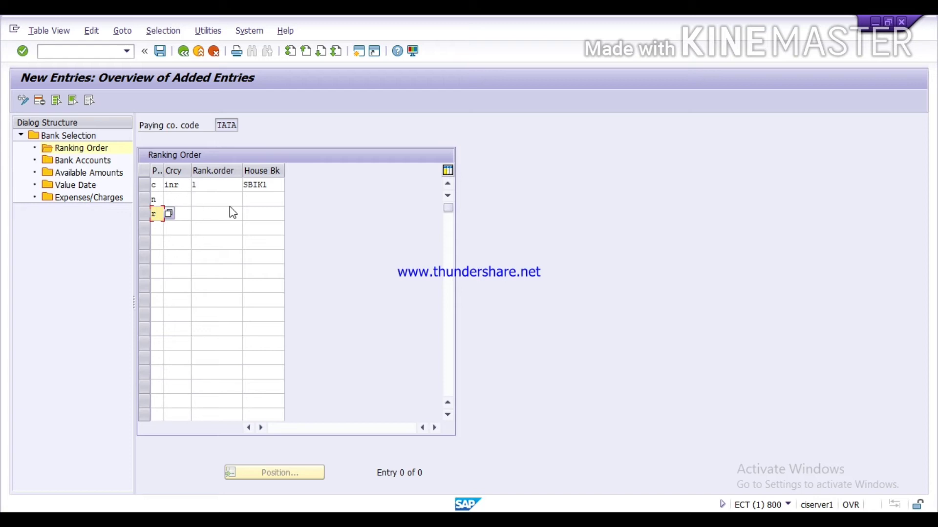
{"action": "left_click", "coordinate": [155, 215]}
{"action": "key", "text": "BackSpace"}
{"action": "left_click", "coordinate": [160, 197]}
{"action": "key", "text": "BackSpace"}
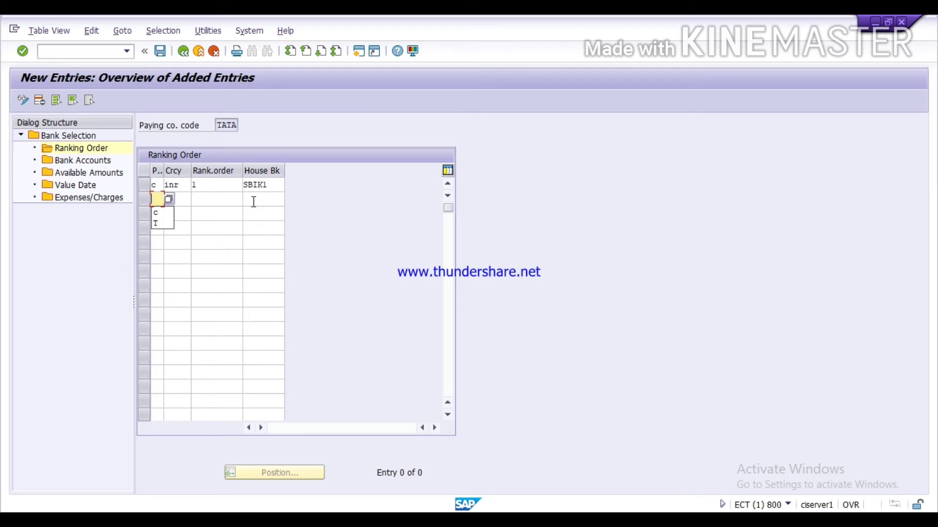
- Try to save the new ranking order entry for company code TATA
{"action": "left_click", "coordinate": [162, 52]}
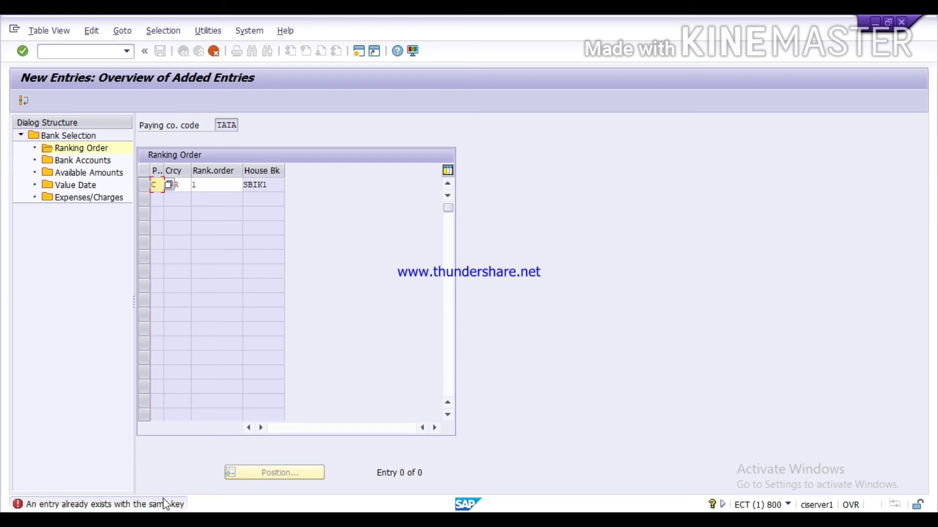
- Discard the unsaved ranking order entry for TATA and return to the bank selection overview
{"action": "left_click", "coordinate": [214, 51]}
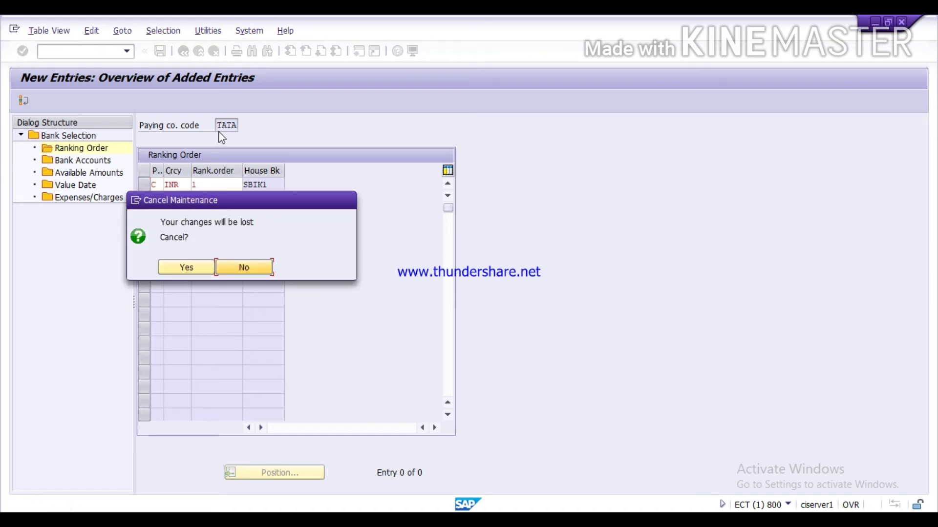
{"action": "left_click", "coordinate": [198, 265]}
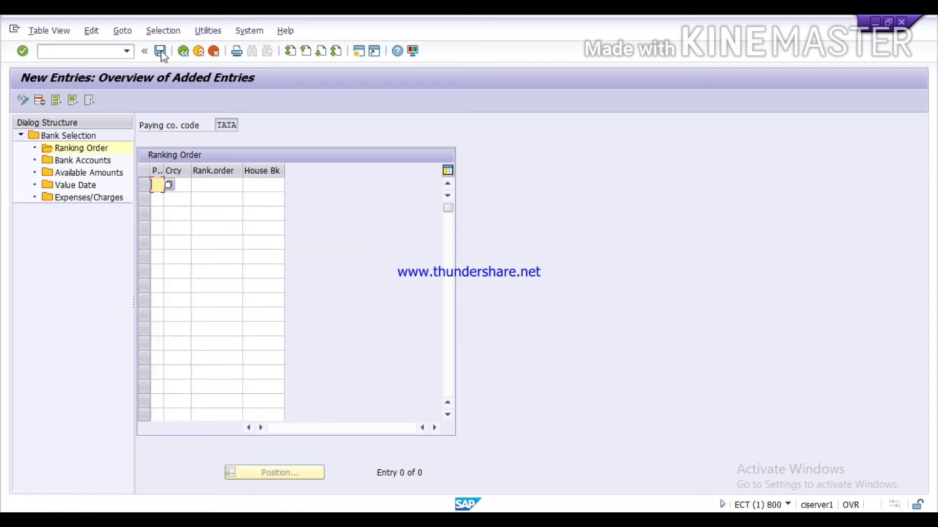
{"action": "left_click", "coordinate": [183, 51]}
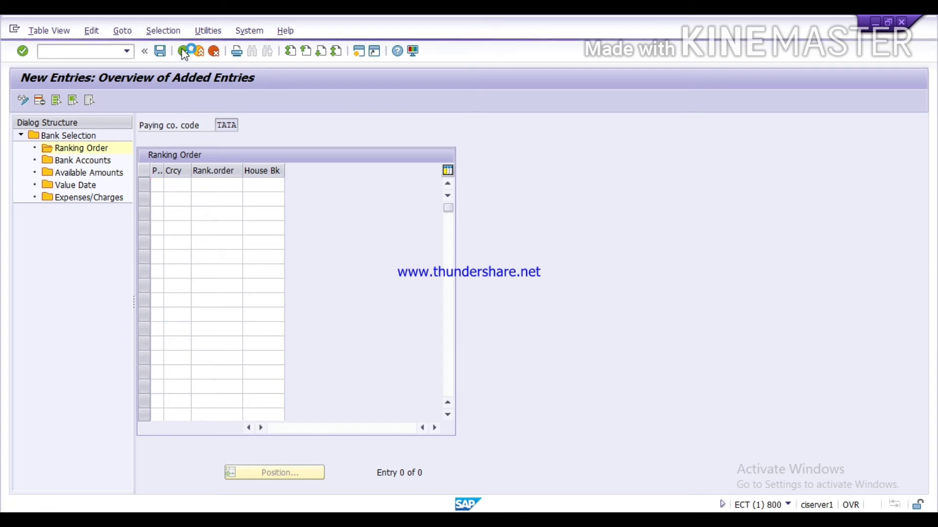
{"action": "left_click", "coordinate": [184, 52]}
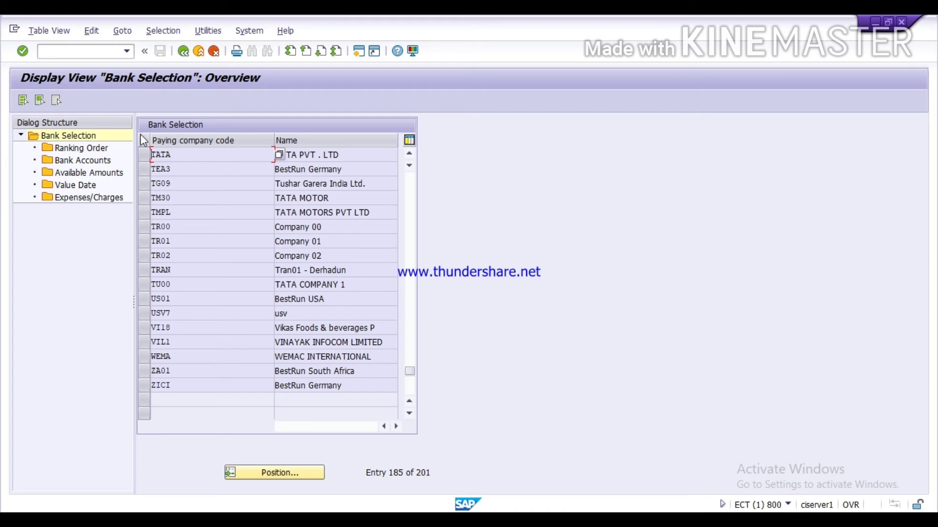
- Start a new bank accounts entry for paying company code TATA with house bank SBIK1, payment method c and currency inr
{"action": "left_click", "coordinate": [142, 156]}
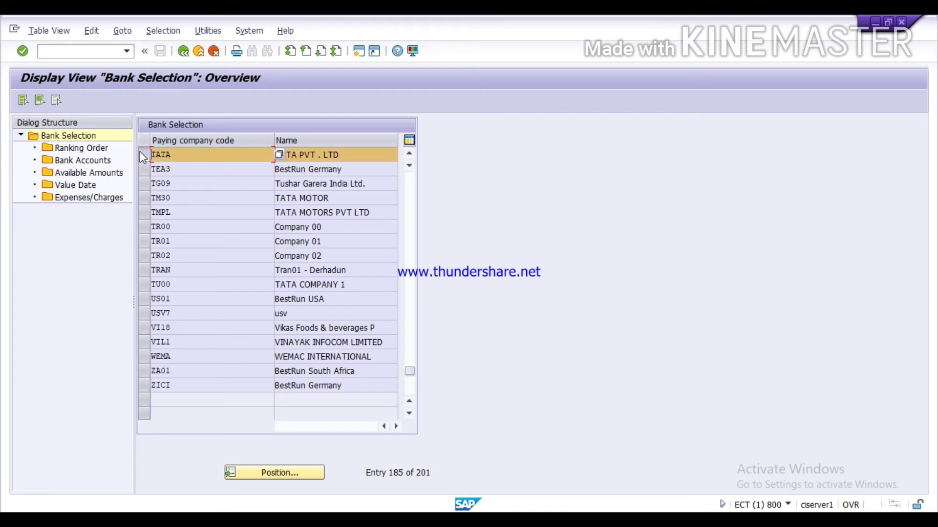
{"action": "double_click", "coordinate": [86, 165]}
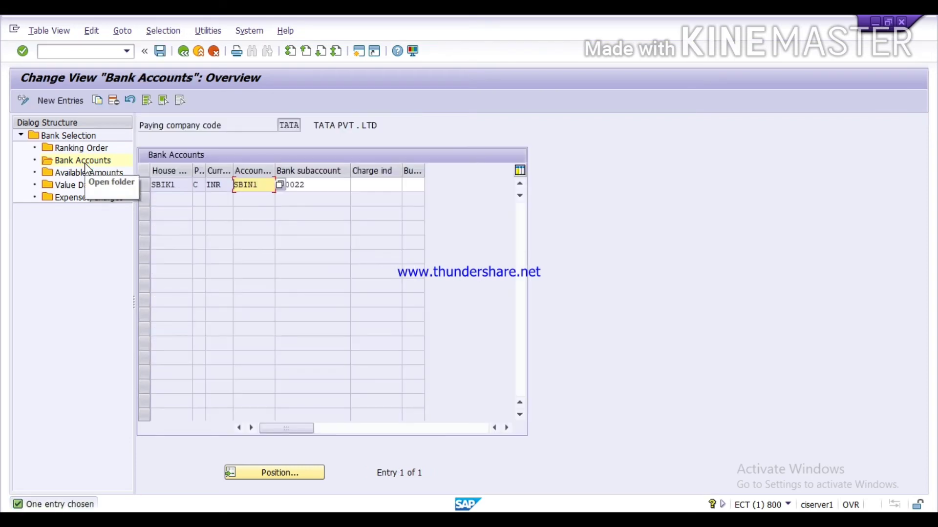
{"action": "left_click", "coordinate": [49, 102]}
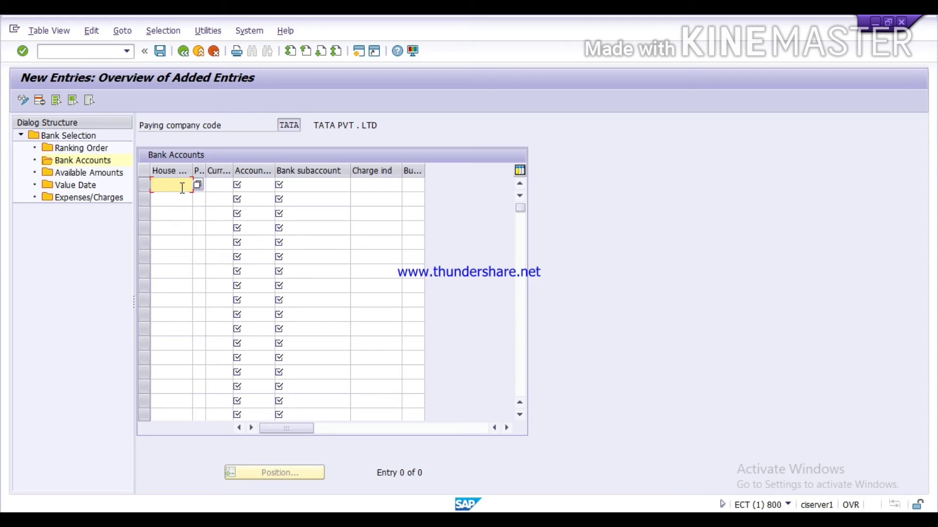
{"action": "key", "text": "F4"}
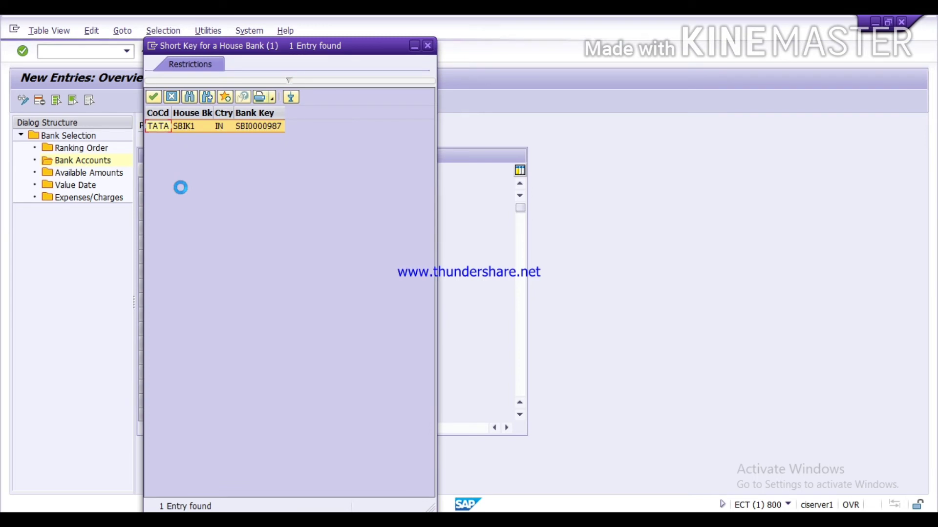
{"action": "double_click", "coordinate": [207, 130]}
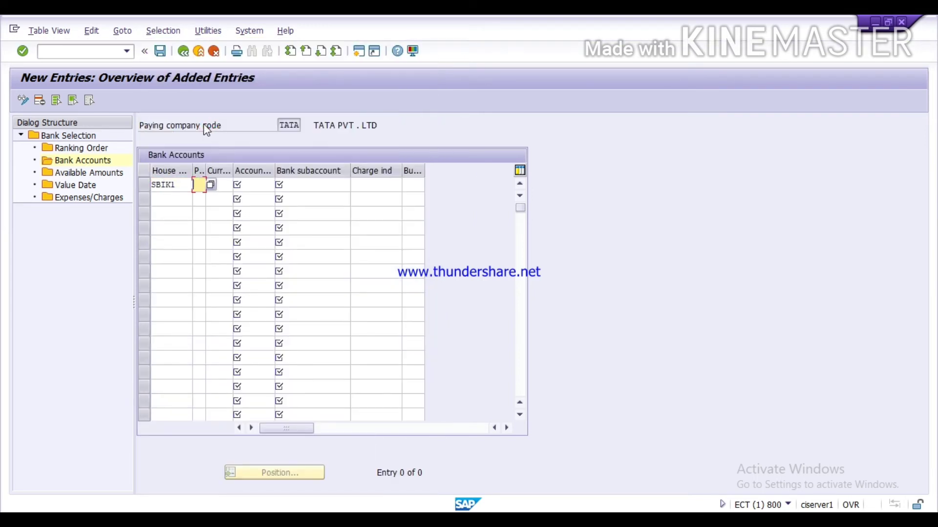
{"action": "type", "text": "c"}
{"action": "key", "text": "Tab"}
{"action": "type", "text": "in"}
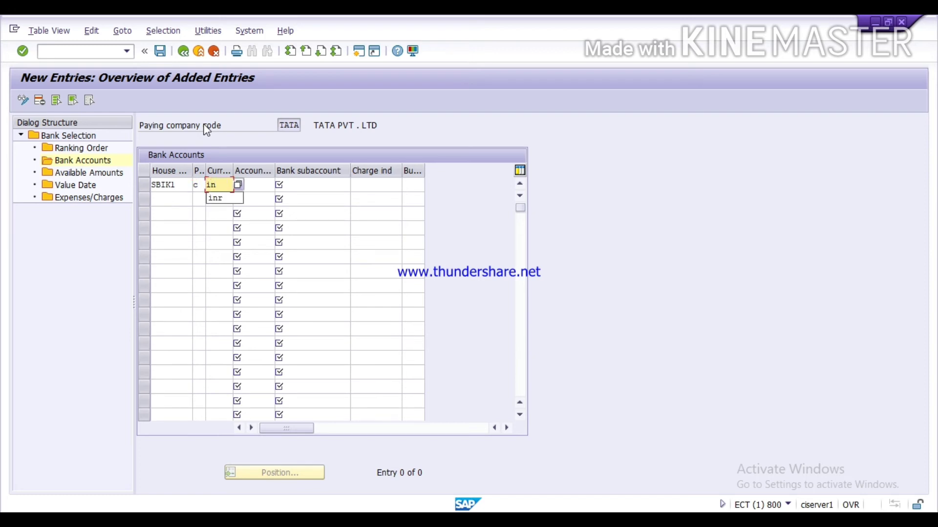
{"action": "type", "text": "r"}
{"action": "key", "text": "Tab"}
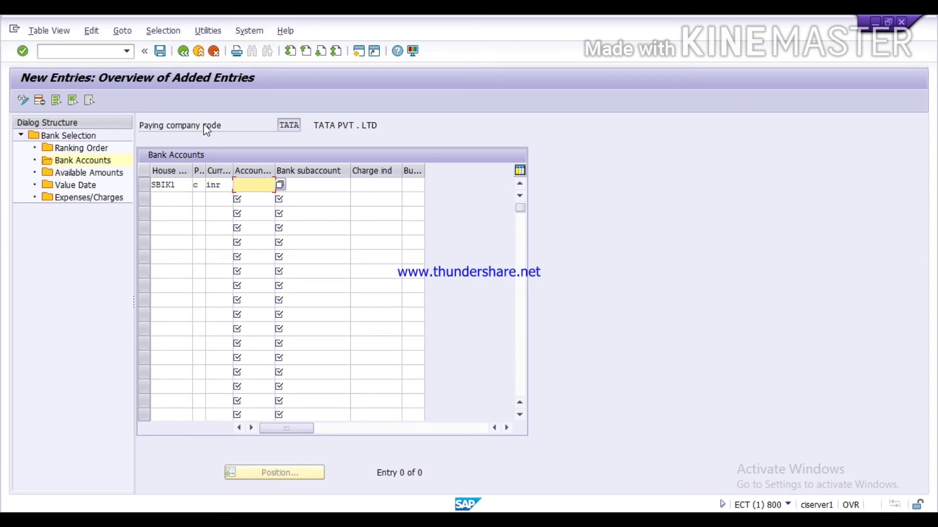
- Set the entry's account ID to SBIN1 and its bank subaccount to the SBI OUTGOING bank a/c, and try to save it
{"action": "key", "text": "F4"}
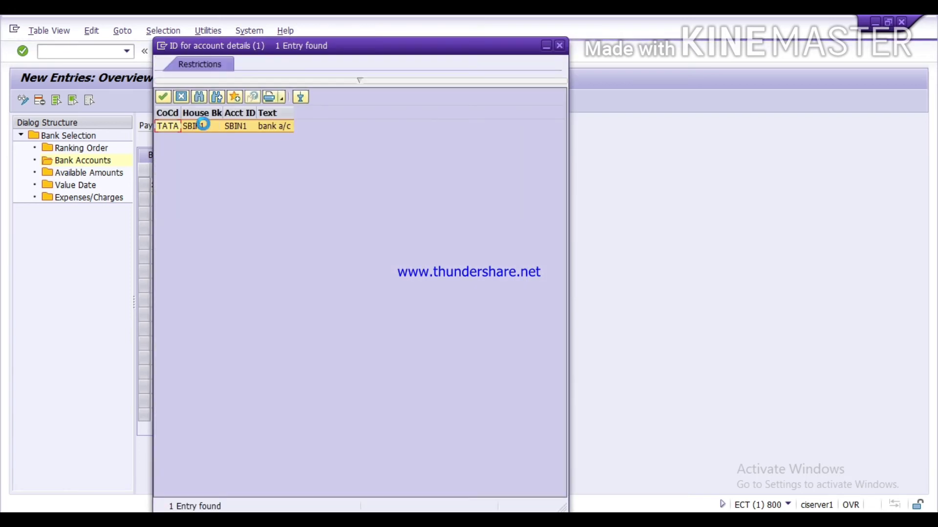
{"action": "double_click", "coordinate": [240, 127]}
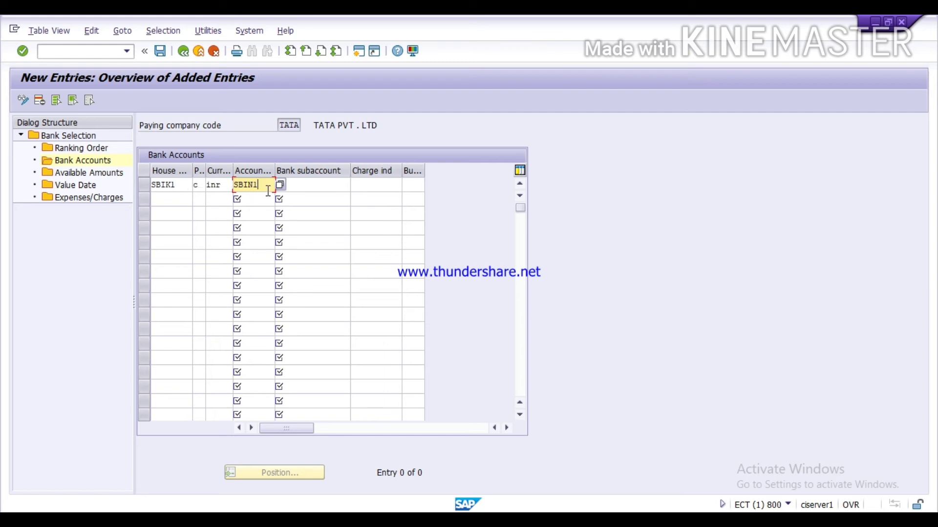
{"action": "left_click", "coordinate": [309, 186]}
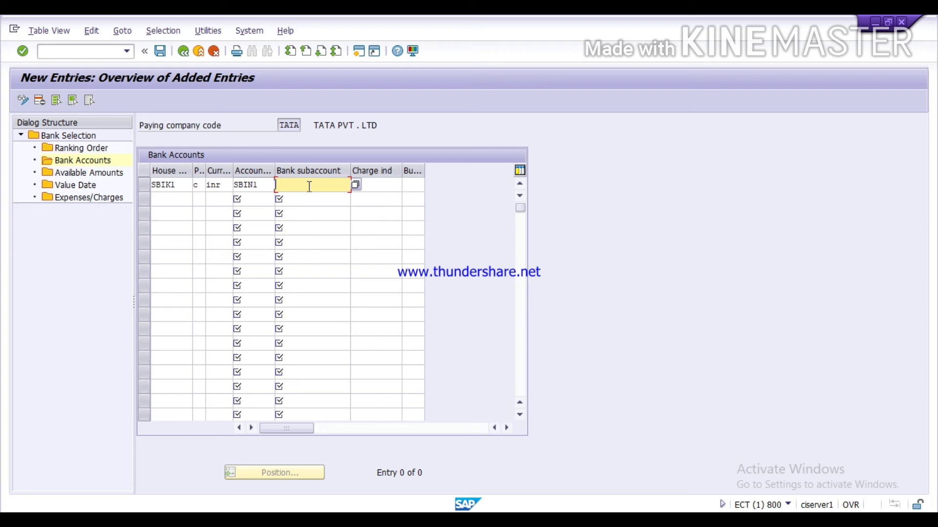
{"action": "key", "text": "Return"}
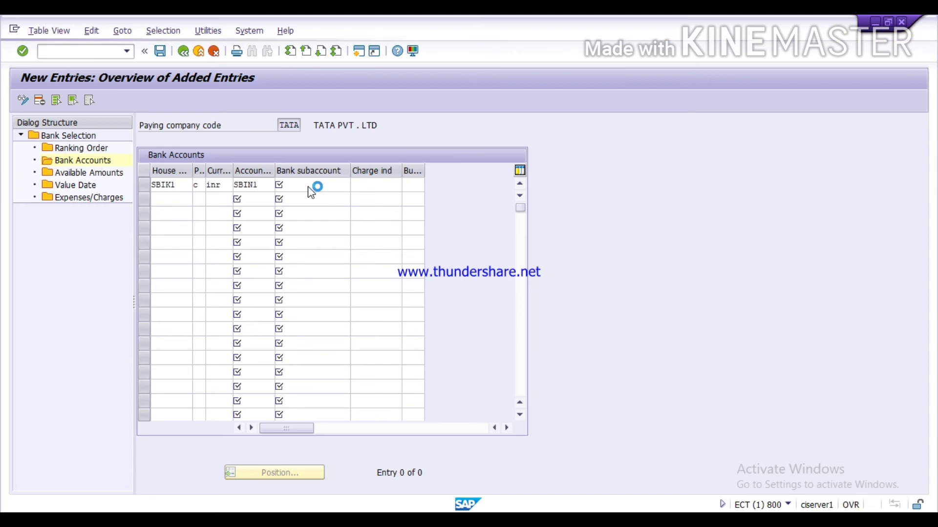
{"action": "key", "text": "Return"}
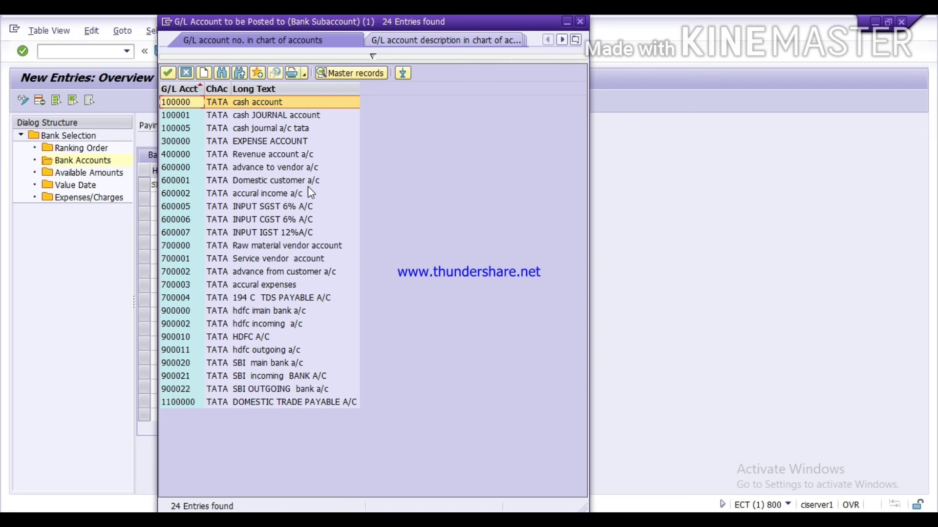
{"action": "double_click", "coordinate": [284, 389]}
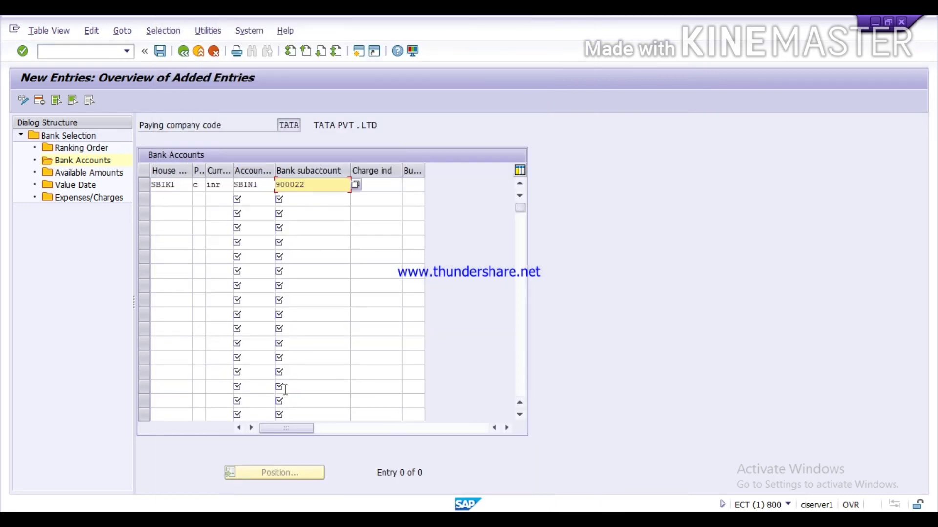
{"action": "left_click", "coordinate": [162, 56]}
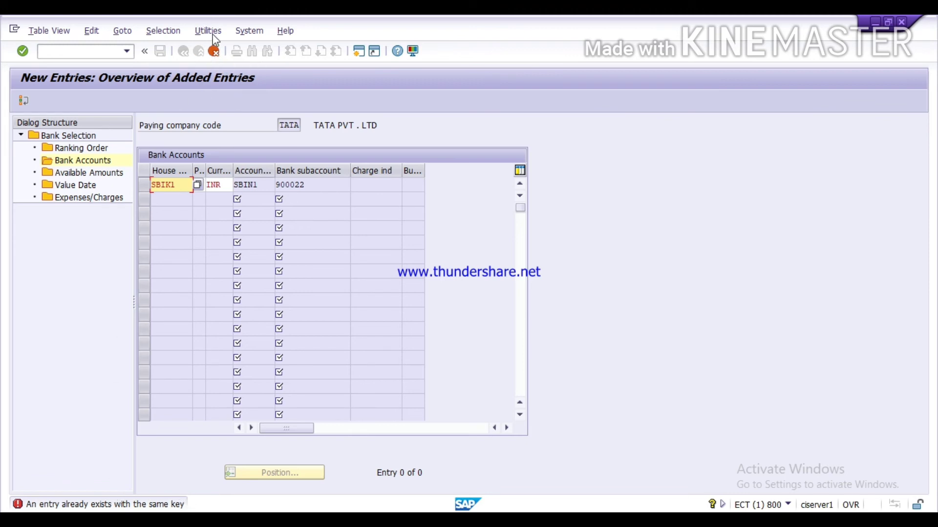
- Discard the unsaved bank accounts entry and return to the bank selection overview
{"action": "left_click", "coordinate": [213, 51]}
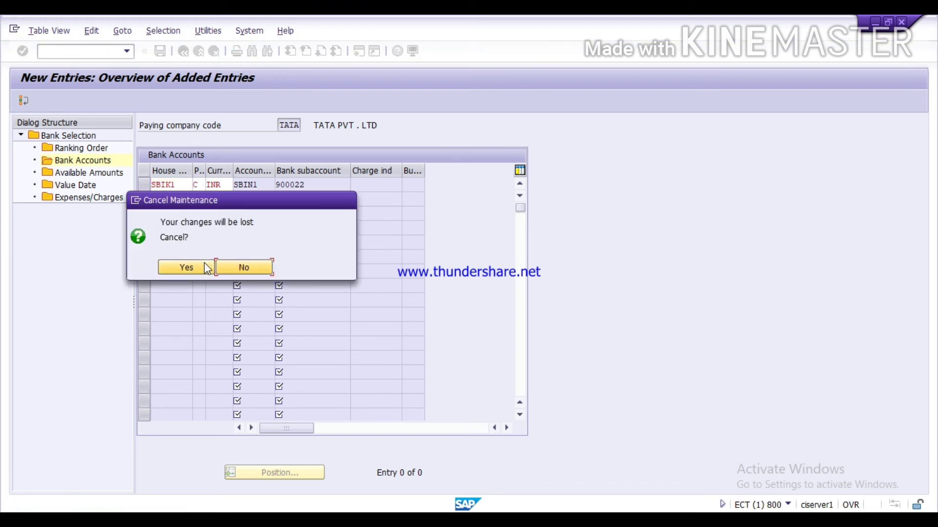
{"action": "left_click", "coordinate": [207, 268]}
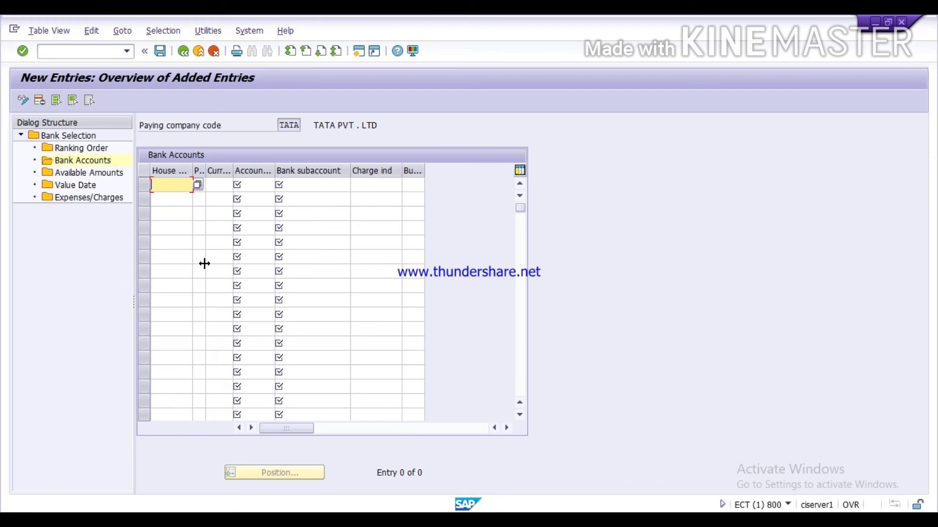
{"action": "left_click", "coordinate": [183, 51]}
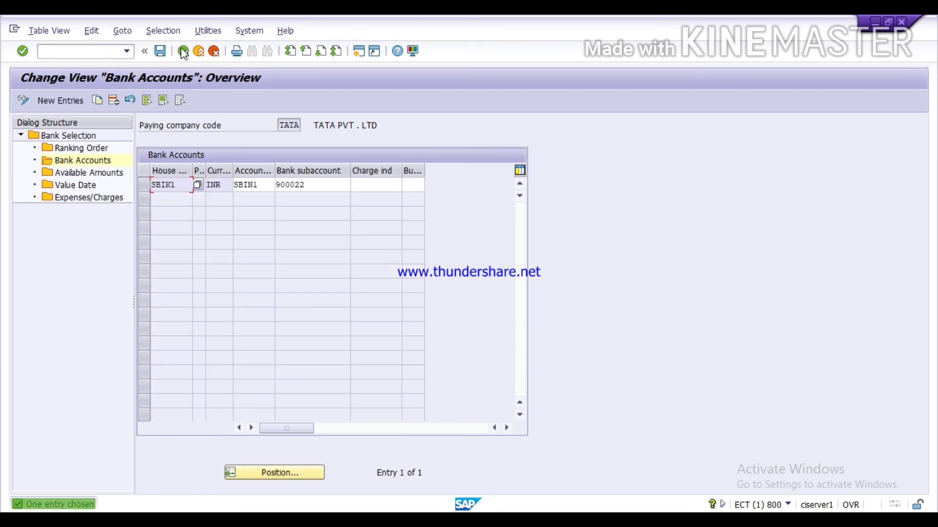
{"action": "left_click", "coordinate": [183, 51]}
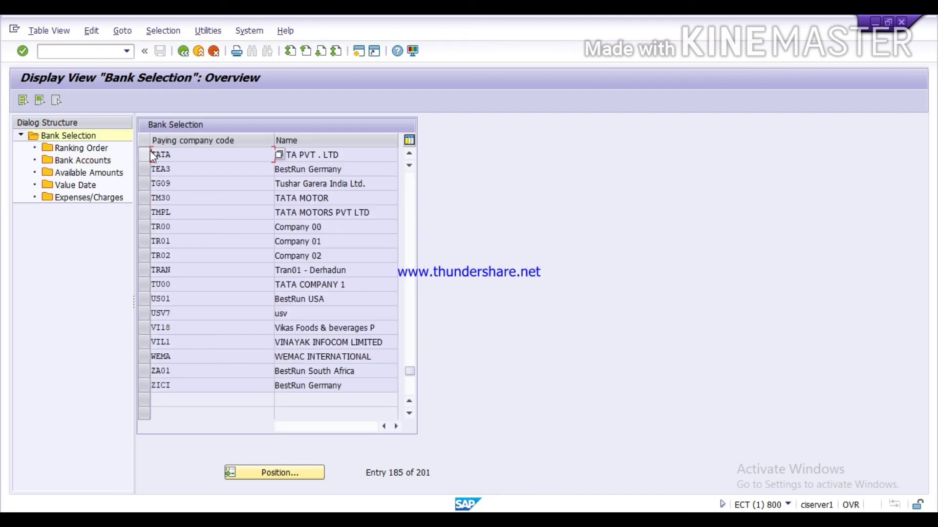
- Start a new available amounts entry for paying company code TATA with house bank SBIK1 and account ID SBIN1
{"action": "left_click", "coordinate": [144, 155]}
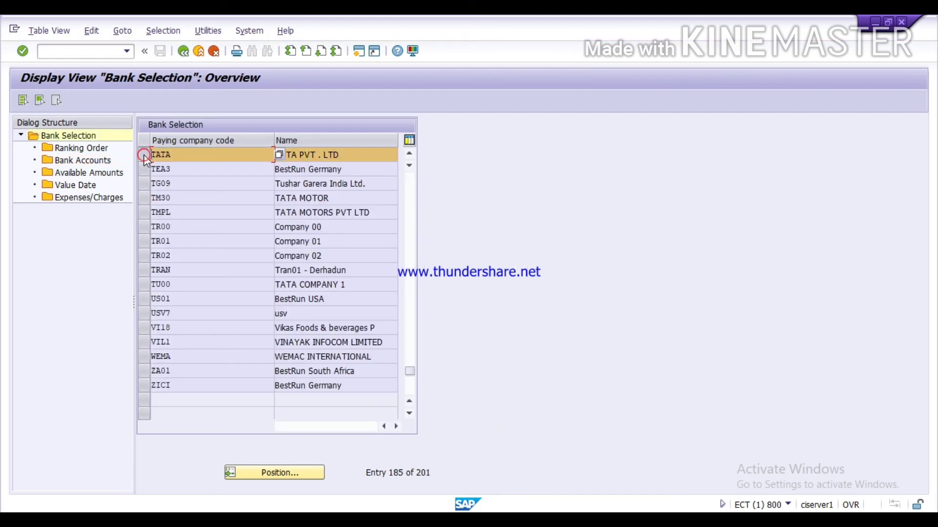
{"action": "left_click", "coordinate": [86, 172]}
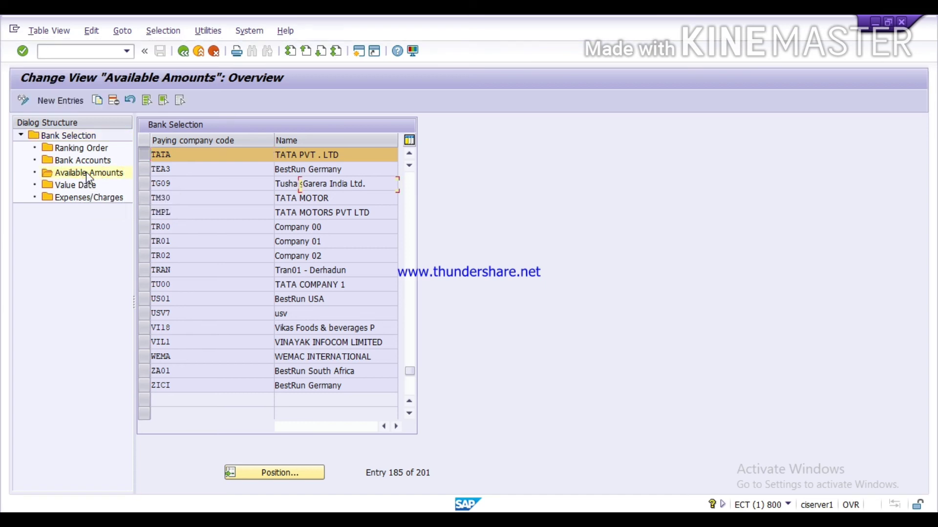
{"action": "left_click", "coordinate": [51, 100]}
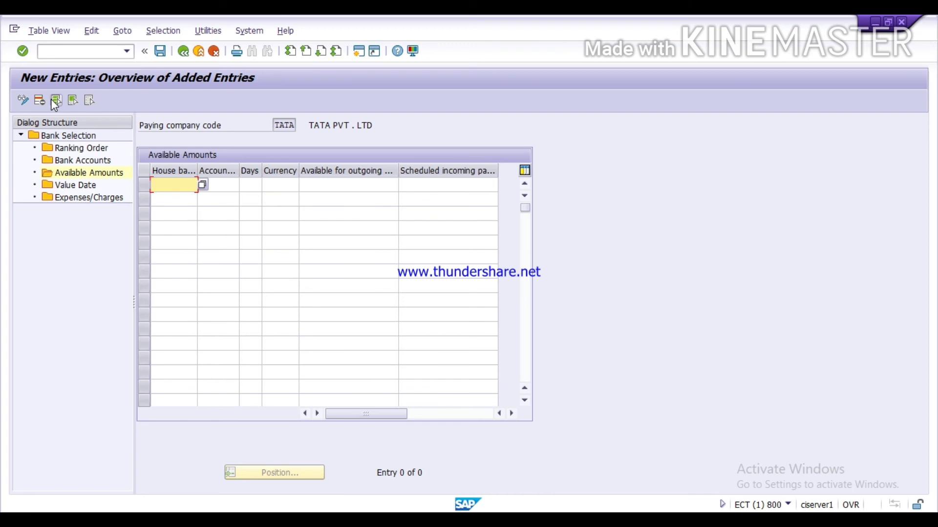
{"action": "left_click", "coordinate": [56, 101]}
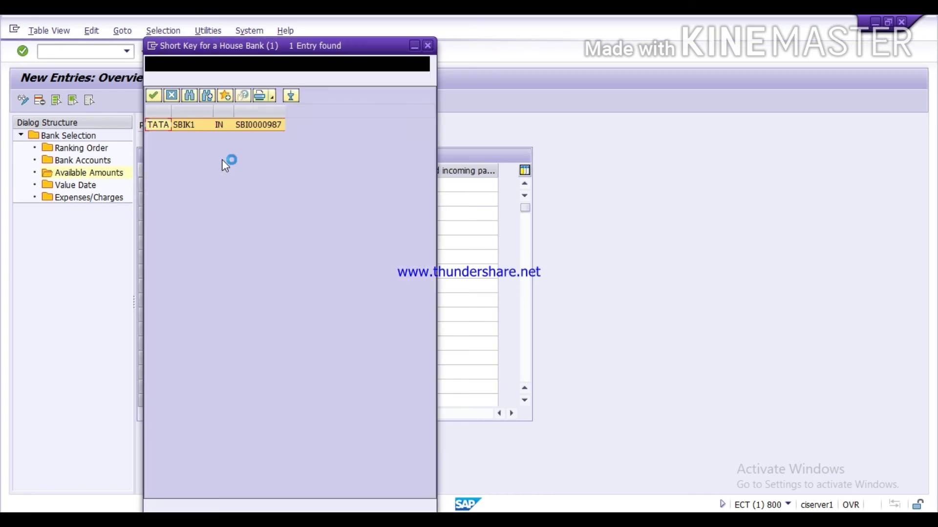
{"action": "double_click", "coordinate": [255, 127]}
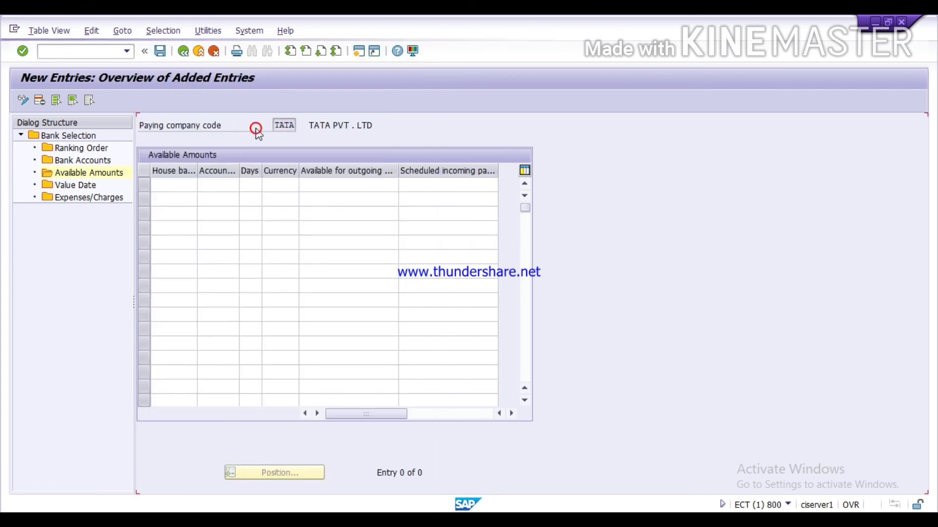
{"action": "key", "text": "Tab"}
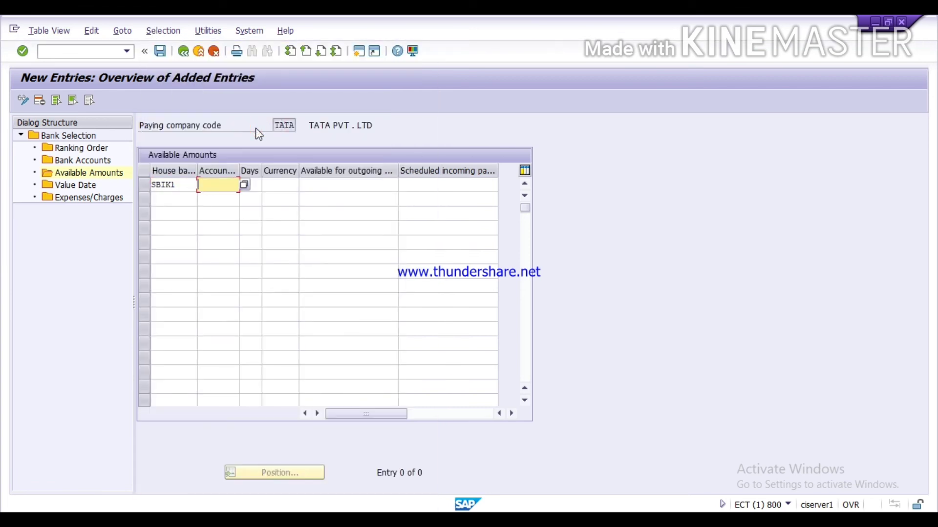
{"action": "key", "text": "F4"}
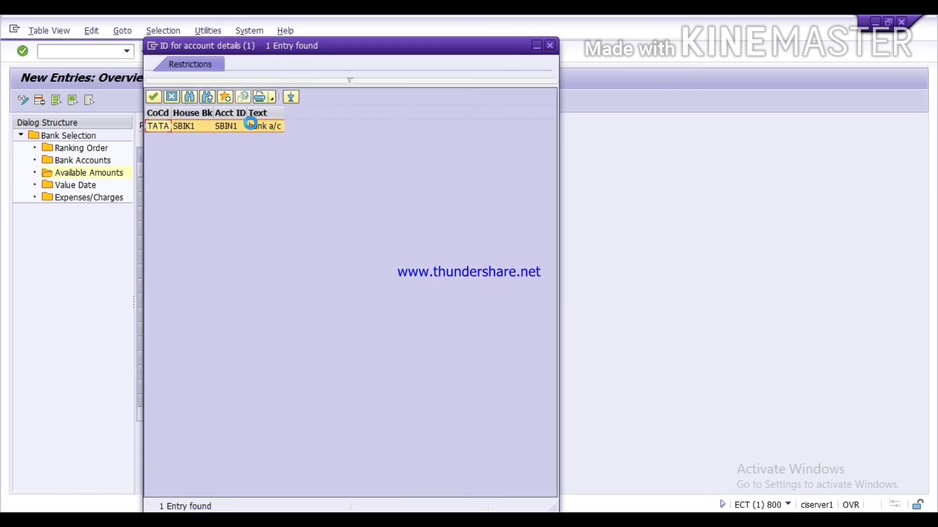
{"action": "double_click", "coordinate": [250, 127]}
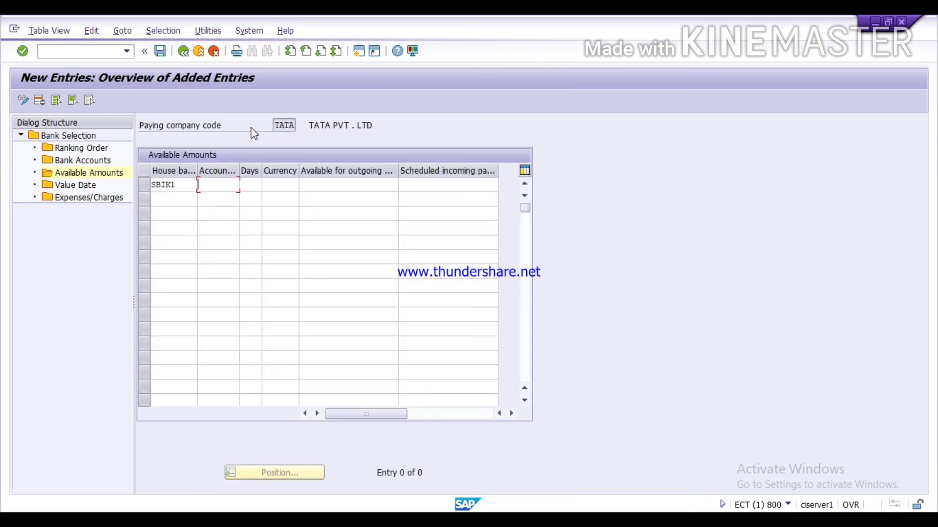
{"action": "key", "text": "Tab"}
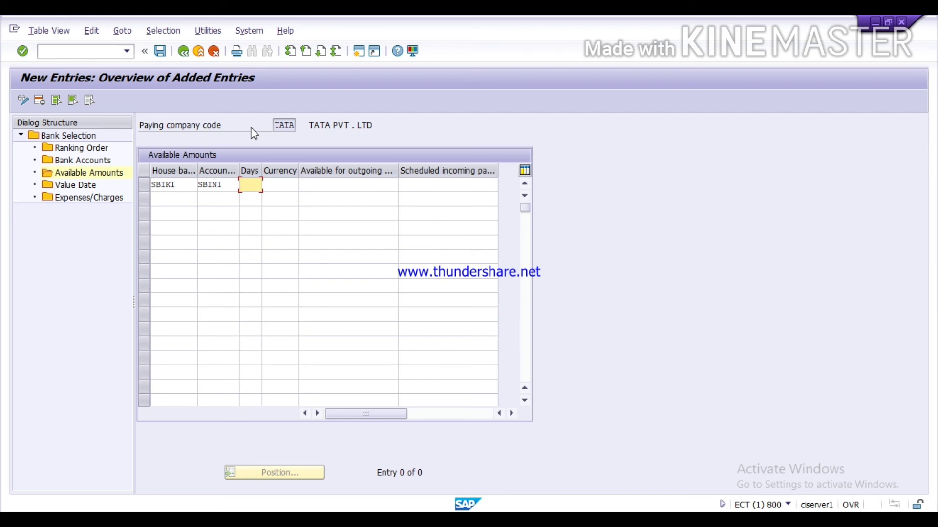
{"action": "type", "text": "999"}
{"action": "left_click", "coordinate": [283, 184]}
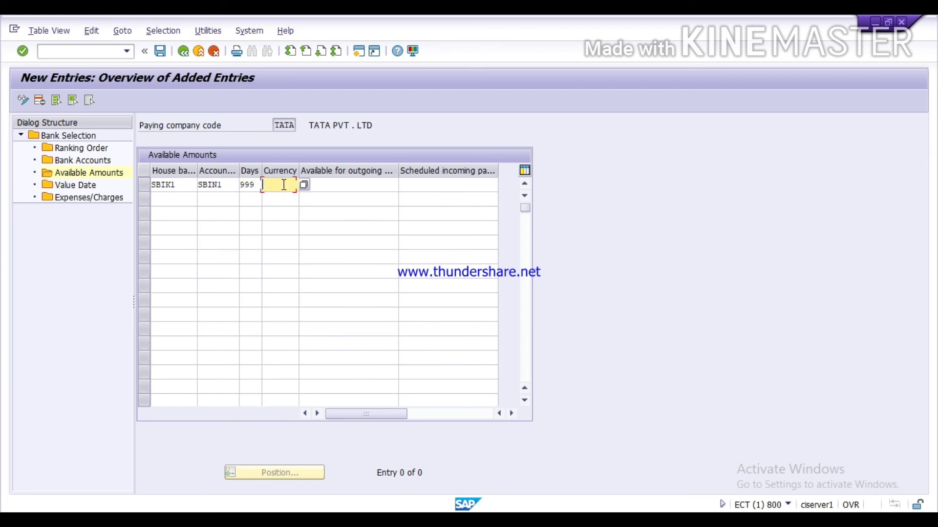
{"action": "type", "text": "inr"}
{"action": "key", "text": "Tab"}
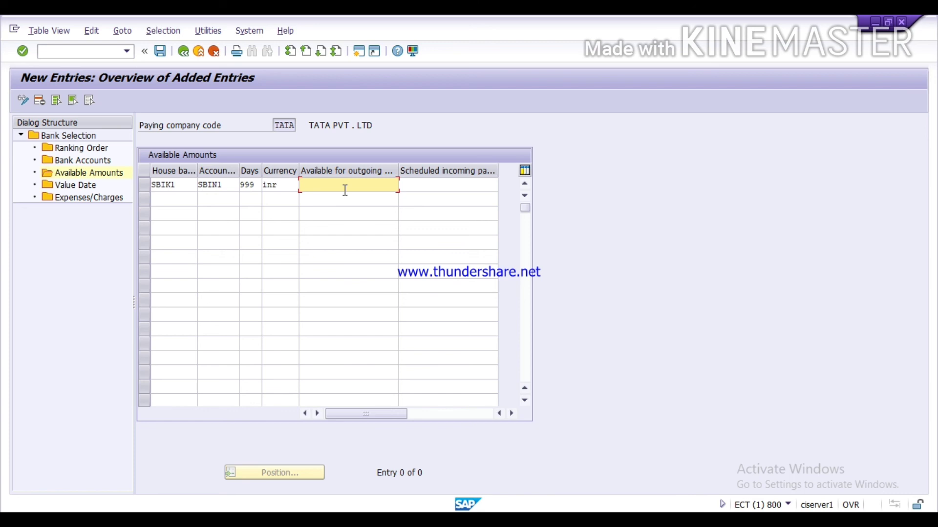
{"action": "type", "text": "9"}
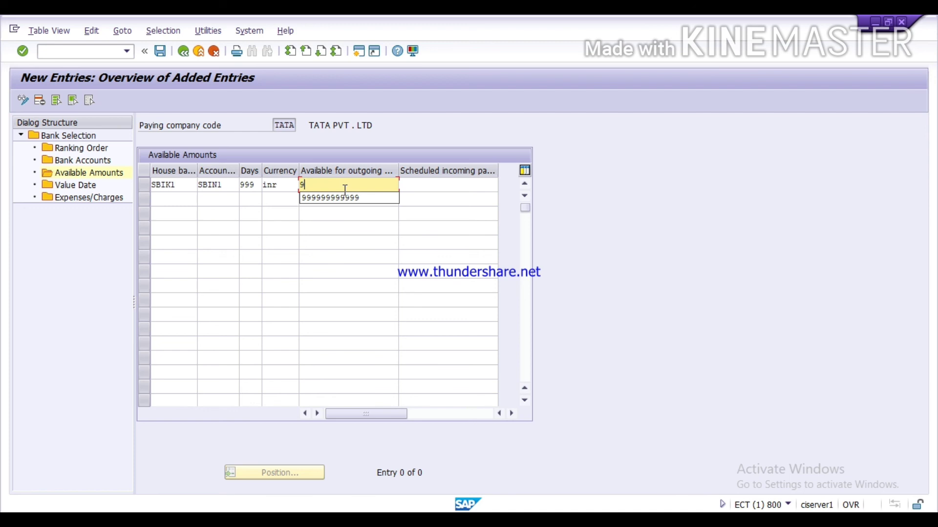
{"action": "type", "text": "9999999999999"}
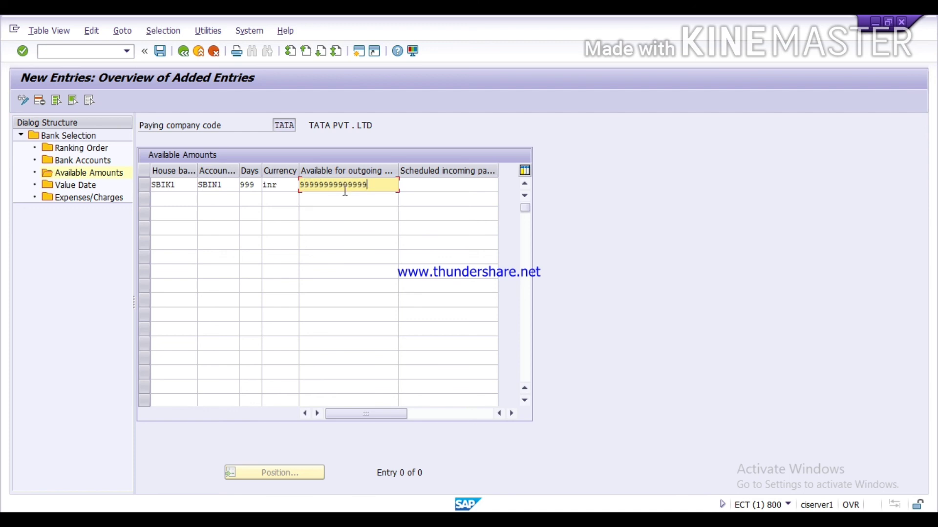
{"action": "key", "text": "BackSpace"}
{"action": "key", "text": "BackSpace"}
{"action": "left_click", "coordinate": [161, 52]}
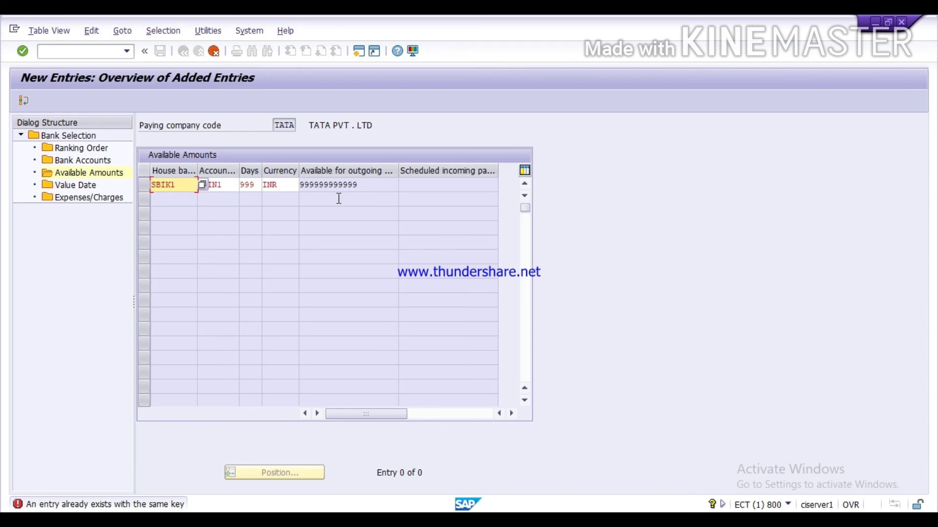
- Discard the unsaved available amounts entry and switch to the APP CONFIGURATION (FBZP) slide
{"action": "left_click", "coordinate": [213, 52]}
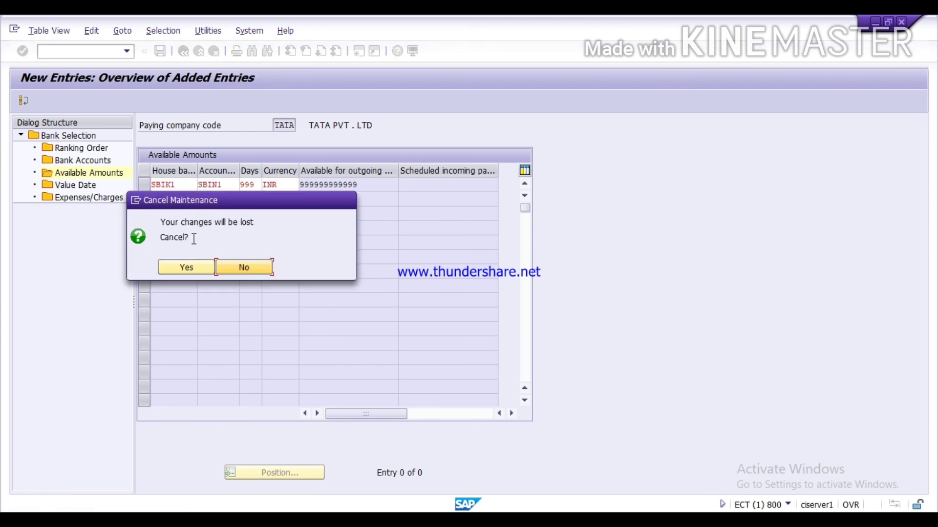
{"action": "left_click", "coordinate": [195, 273]}
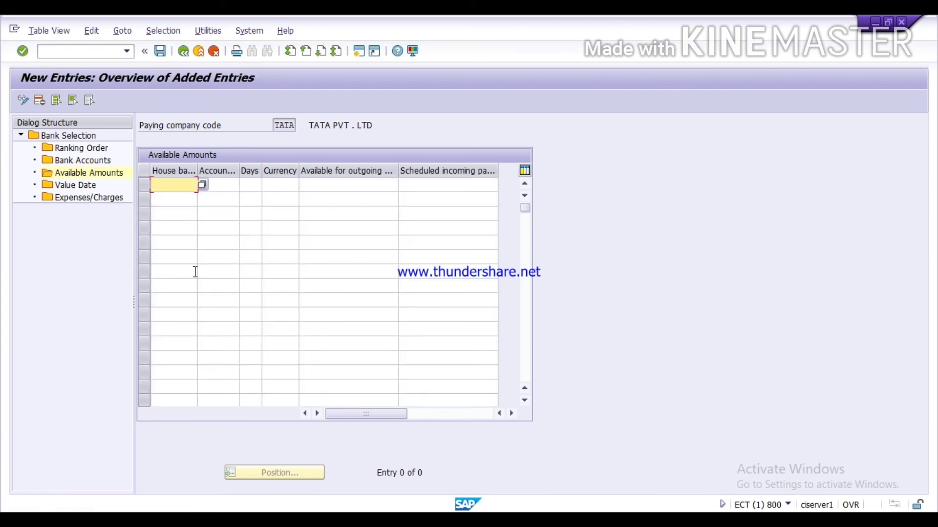
{"action": "key", "text": "alt+Tab"}
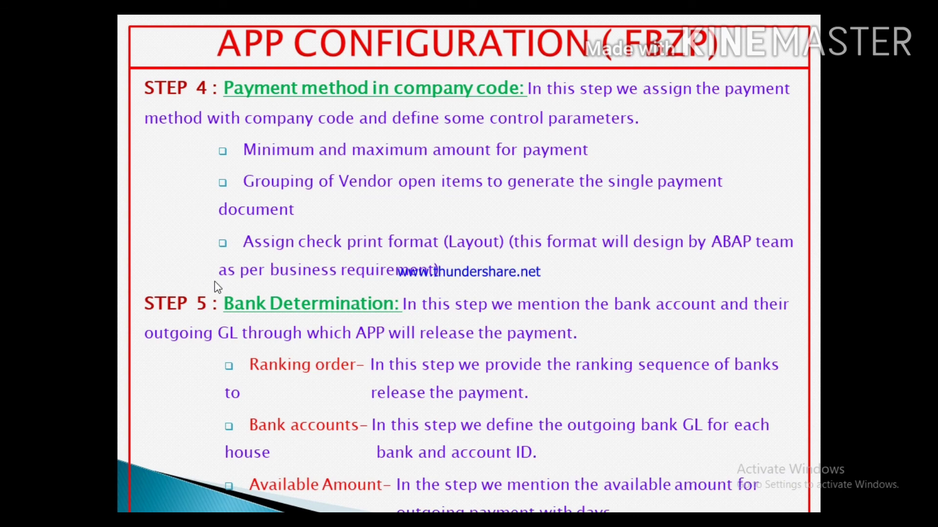